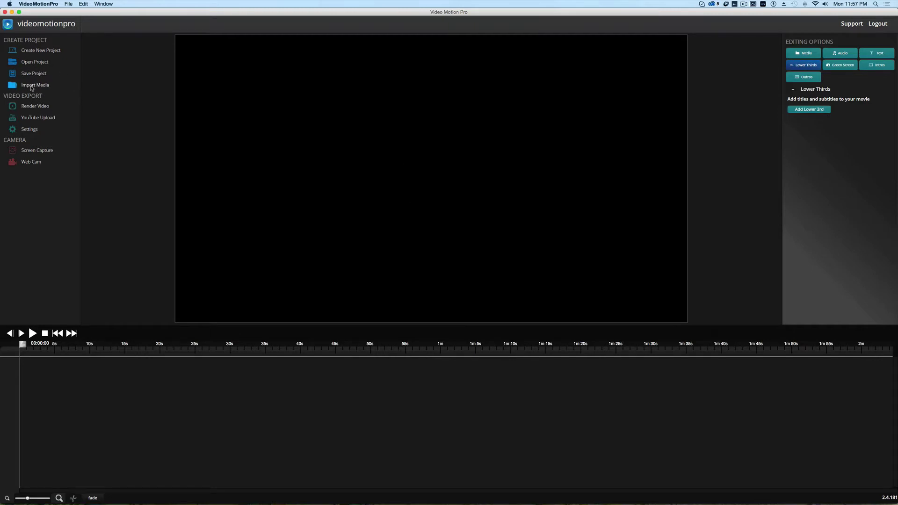
{"action": "left_click", "coordinate": [33, 86]}
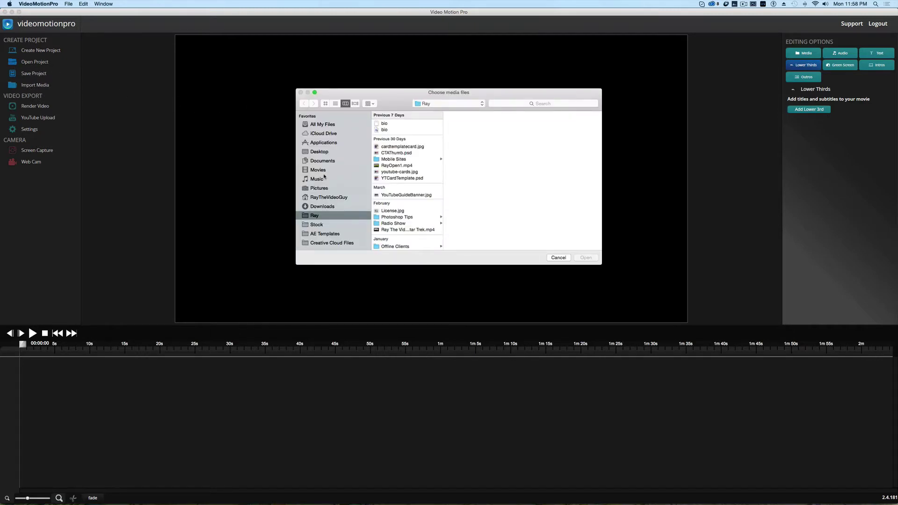
{"action": "left_click", "coordinate": [336, 208]}
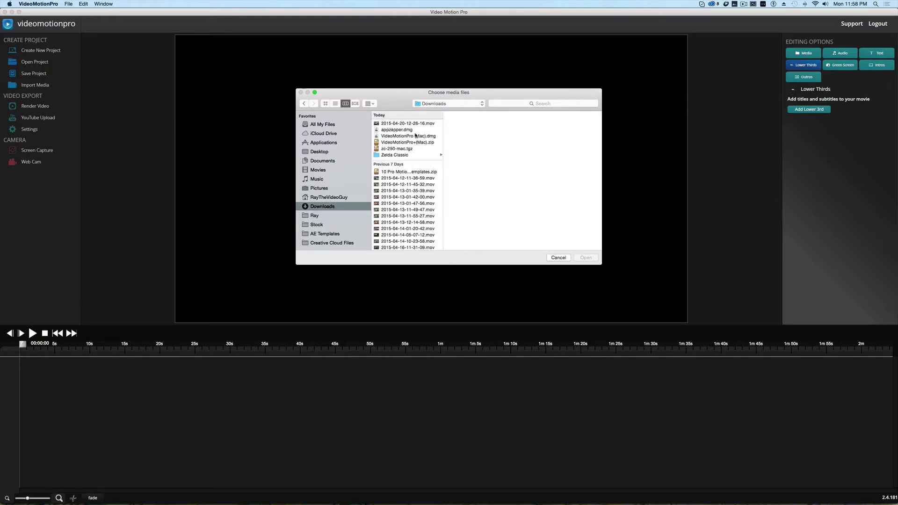
{"action": "left_click", "coordinate": [422, 123]}
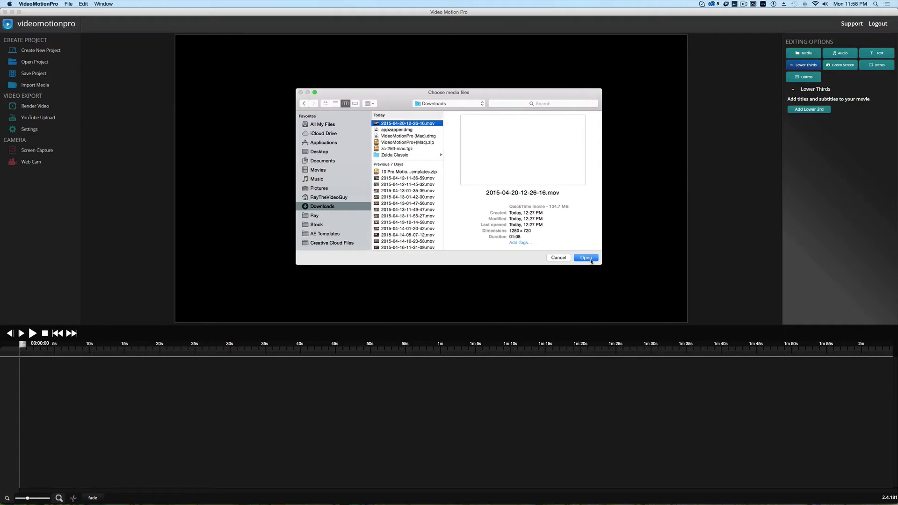
{"action": "key", "text": "space"}
{"action": "key", "text": "space"}
{"action": "left_click", "coordinate": [586, 258]}
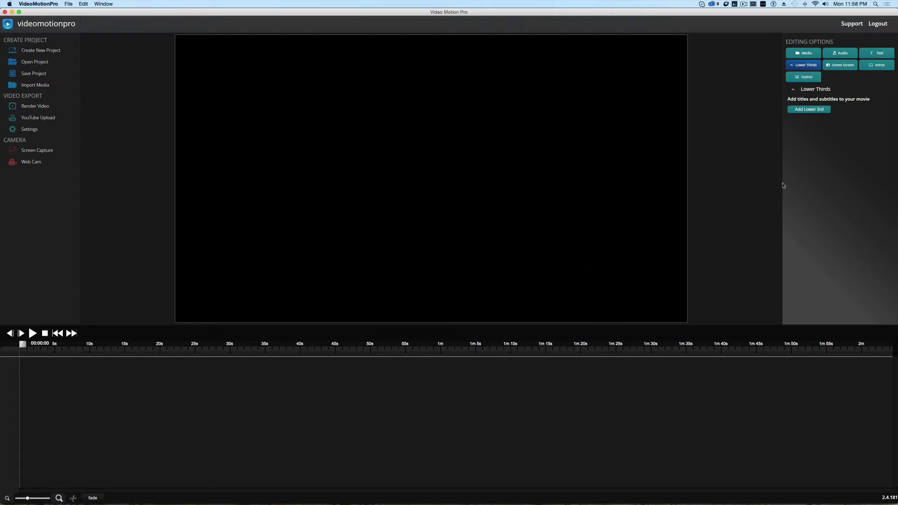
{"action": "left_click", "coordinate": [803, 54]}
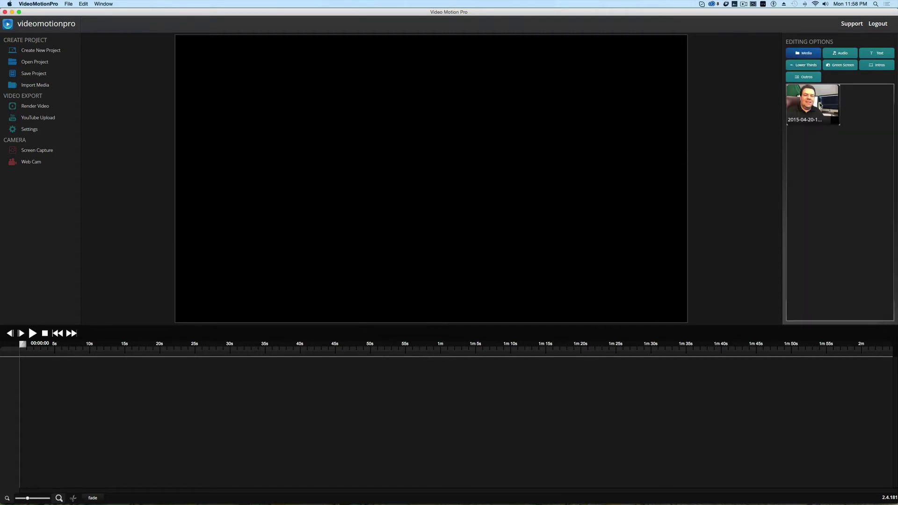
{"action": "left_click_drag", "start_coordinate": [819, 105], "coordinate": [234, 381]}
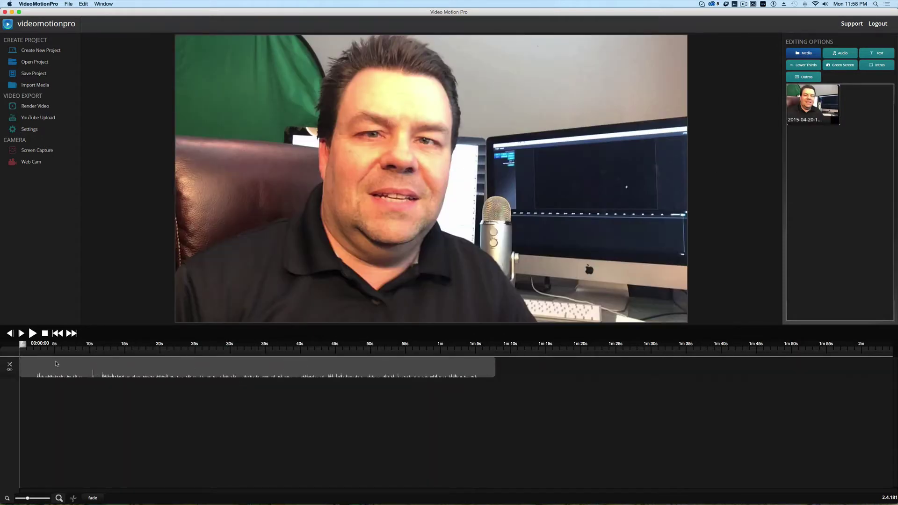
Step: Play the clip to find where the speech should begin, and cut out everything before about 11.57 s
{"action": "left_click", "coordinate": [35, 352]}
{"action": "key", "text": "space"}
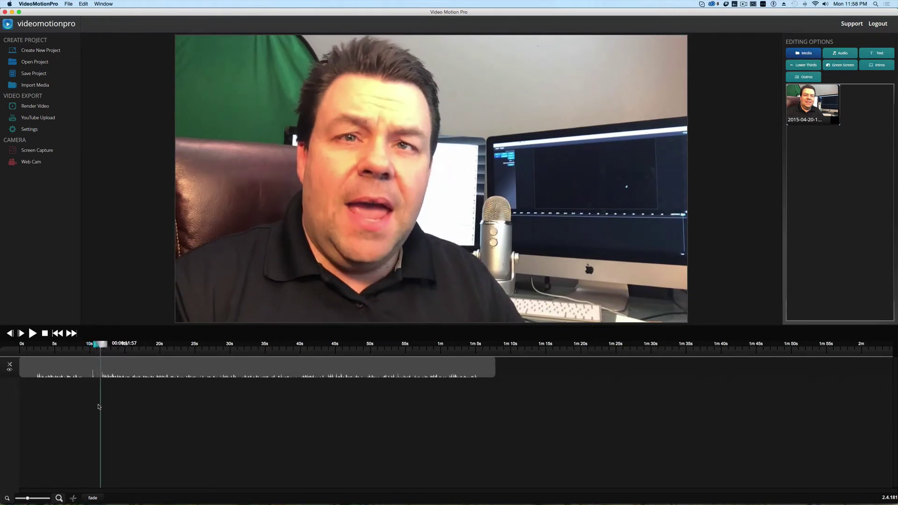
{"action": "left_click", "coordinate": [66, 370]}
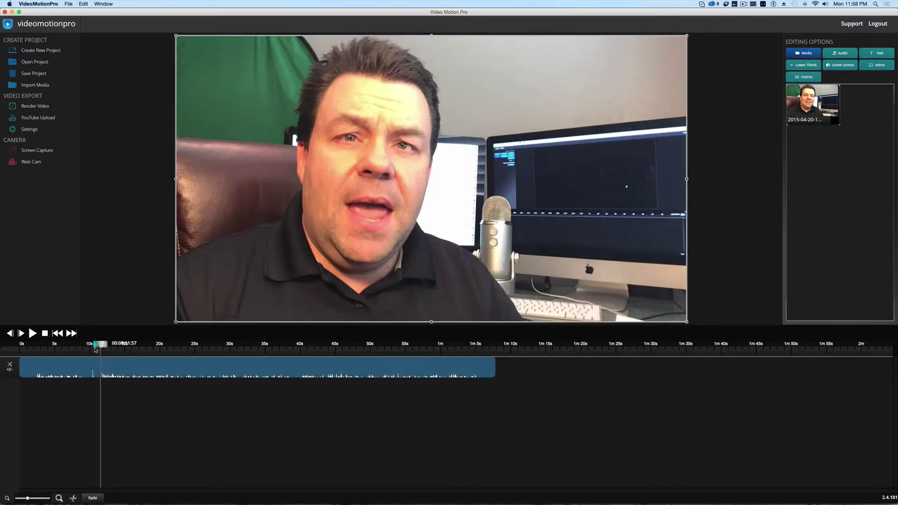
{"action": "left_click_drag", "start_coordinate": [97, 345], "coordinate": [15, 363]}
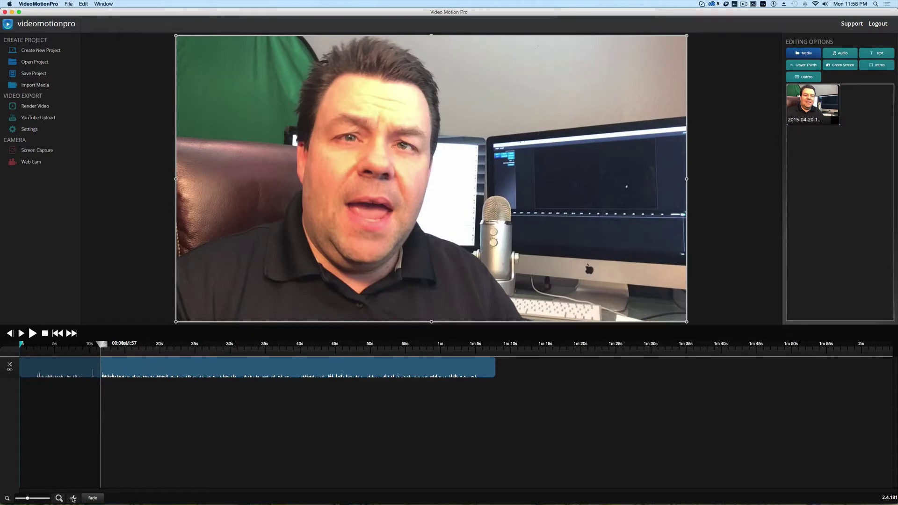
{"action": "left_click", "coordinate": [73, 499]}
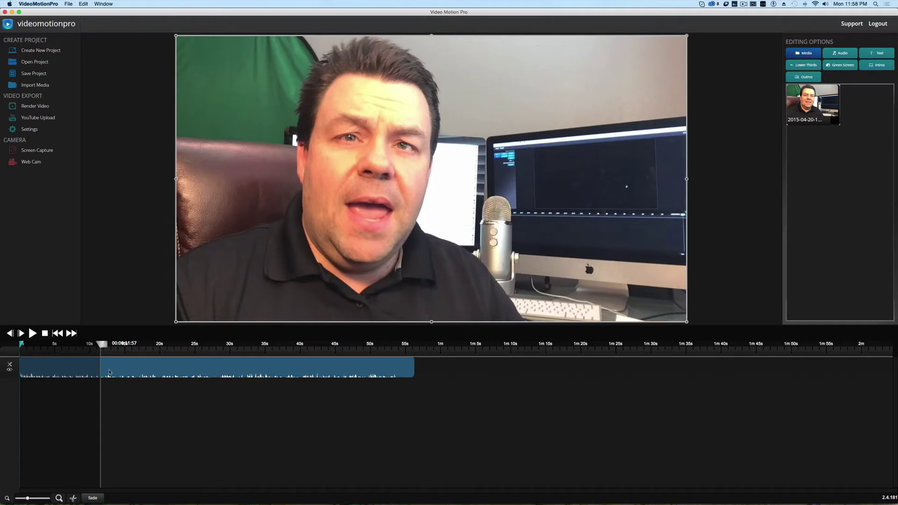
Step: Play the trimmed clip from its start and cut out everything from about 16.8 s to its end
{"action": "left_click", "coordinate": [39, 351]}
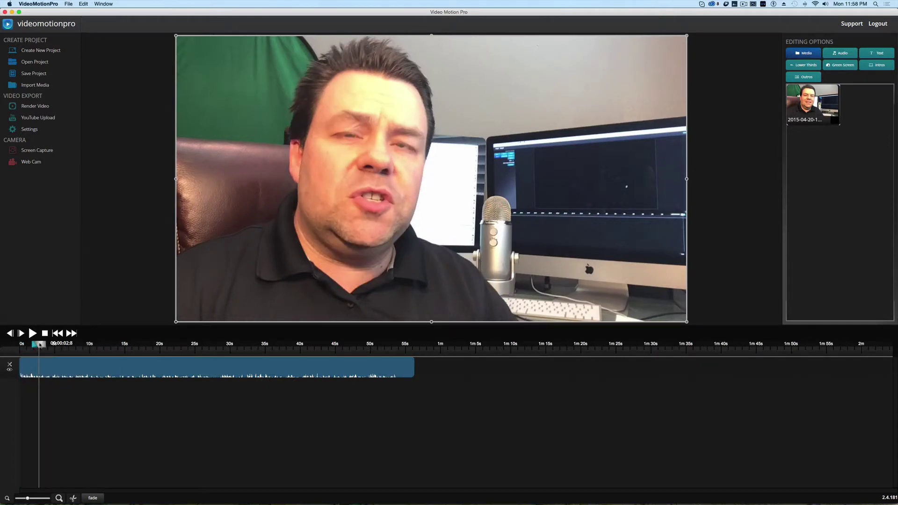
{"action": "left_click_drag", "start_coordinate": [40, 345], "coordinate": [20, 347]}
{"action": "key", "text": "space"}
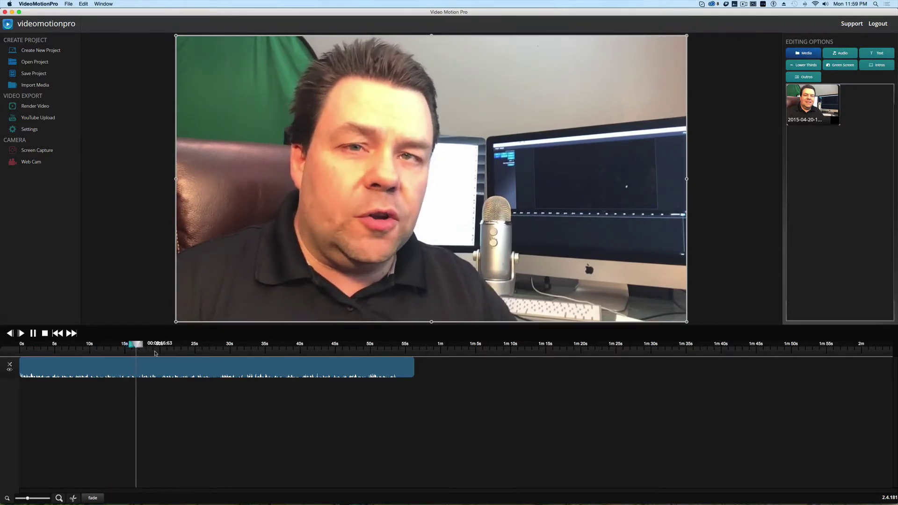
{"action": "left_click", "coordinate": [139, 351]}
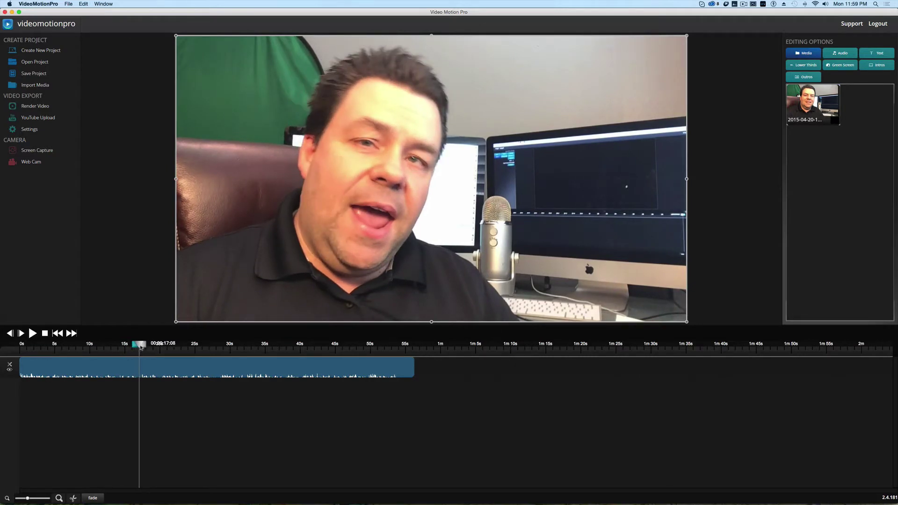
{"action": "left_click_drag", "start_coordinate": [140, 345], "coordinate": [138, 346]}
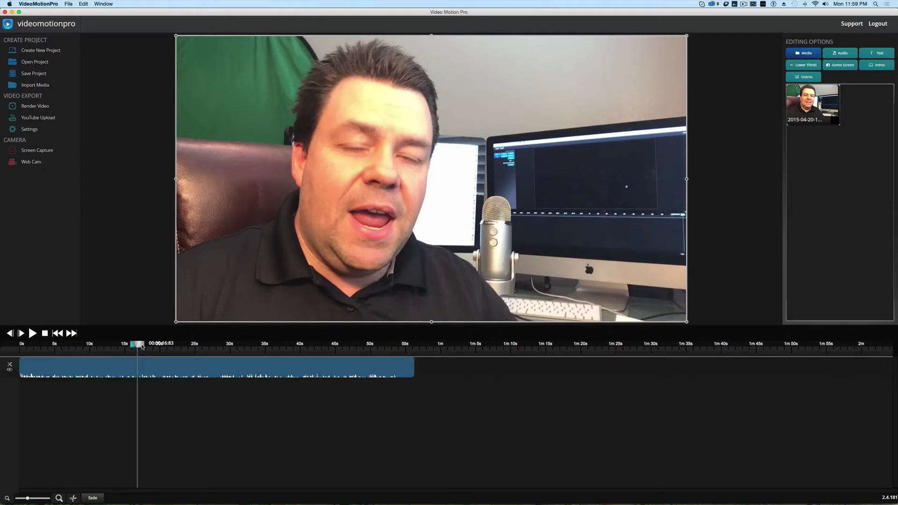
{"action": "left_click_drag", "start_coordinate": [143, 346], "coordinate": [418, 346]}
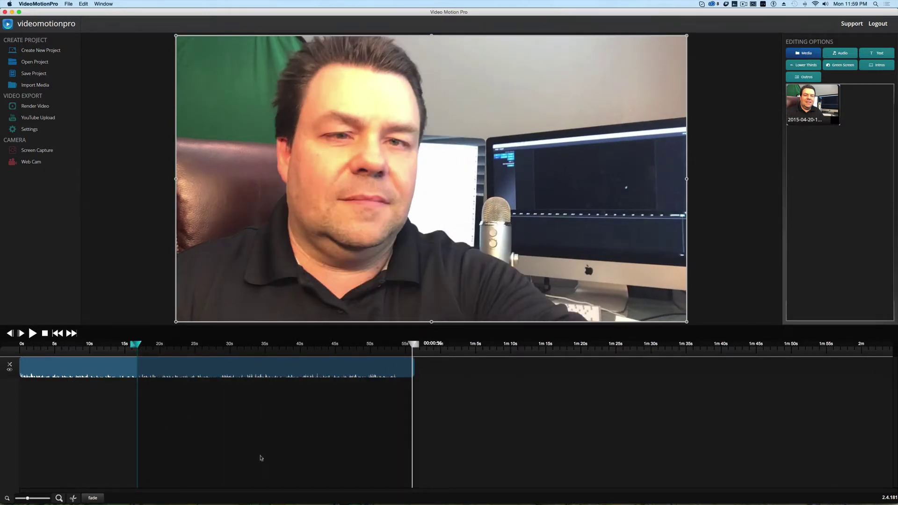
{"action": "left_click_drag", "start_coordinate": [414, 345], "coordinate": [420, 344]}
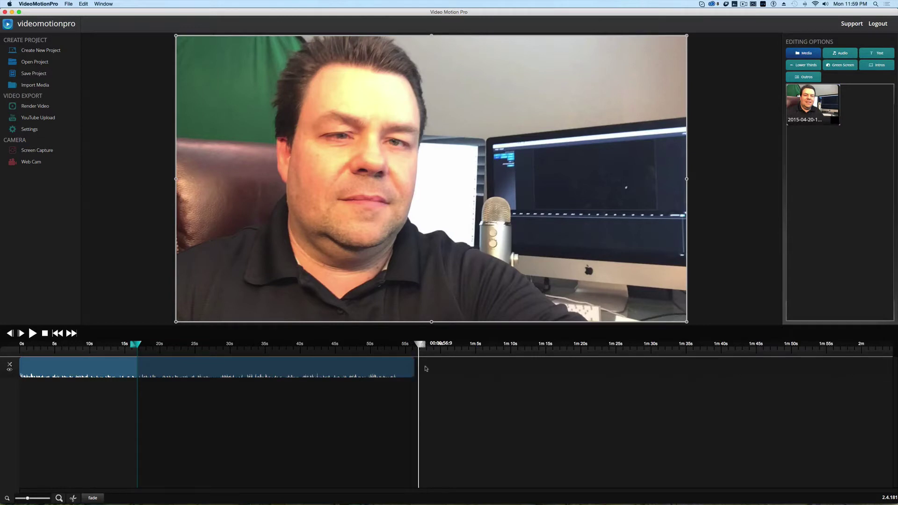
{"action": "left_click", "coordinate": [73, 498]}
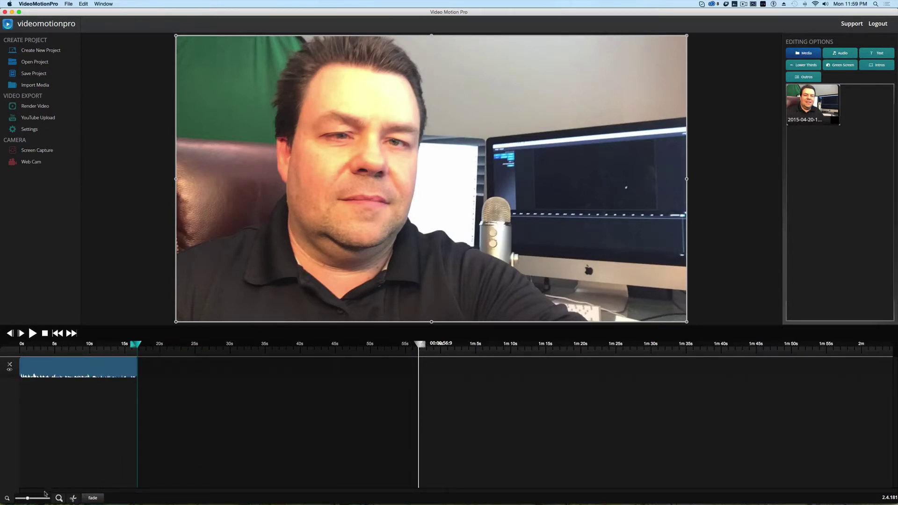
Step: Start a new lower third and choose the Spring Lower Third 1 (7 secs) template
{"action": "left_click_drag", "start_coordinate": [29, 498], "coordinate": [7, 498]}
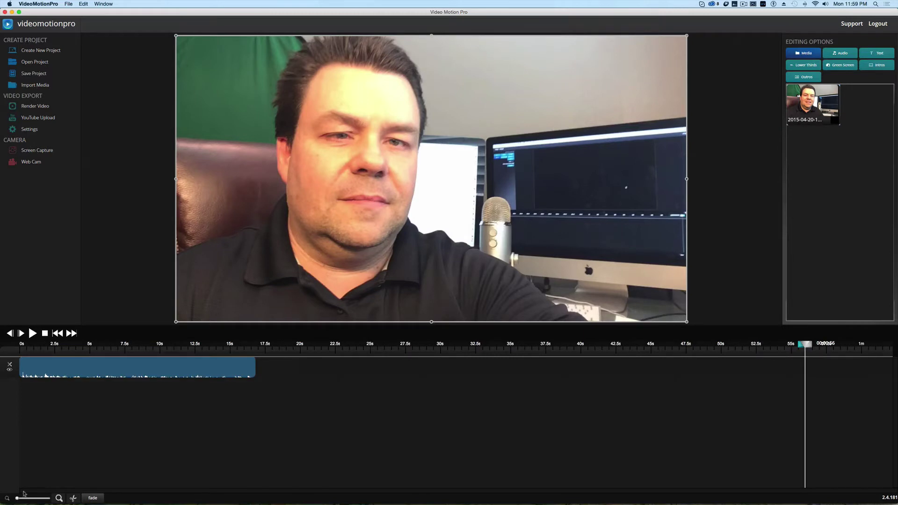
{"action": "left_click", "coordinate": [185, 352]}
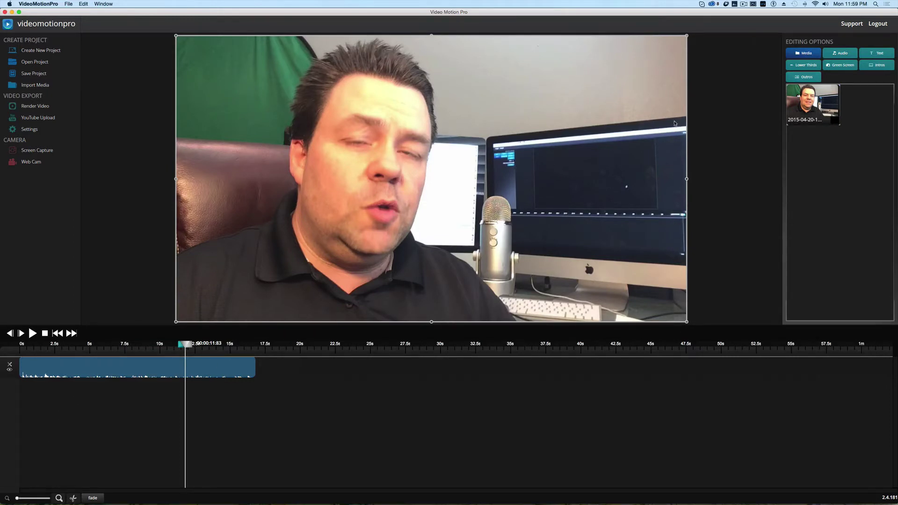
{"action": "left_click", "coordinate": [796, 66]}
{"action": "left_click", "coordinate": [809, 109]}
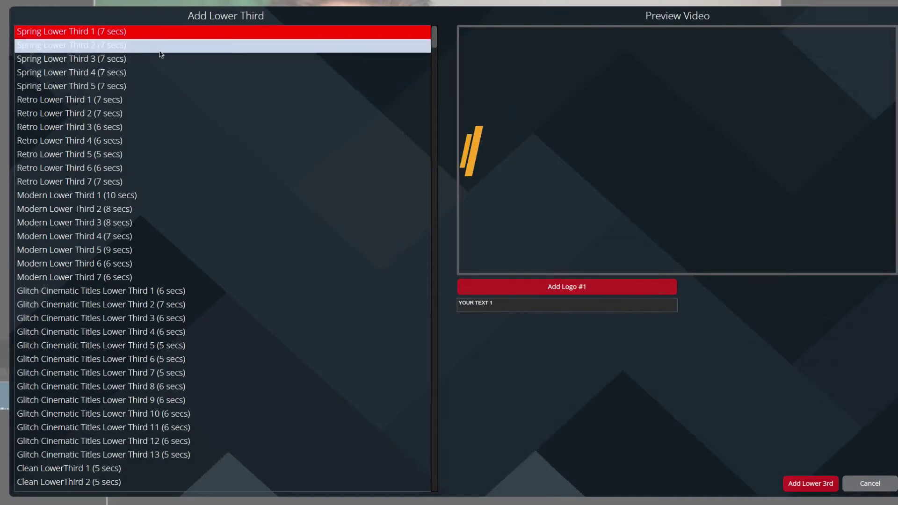
{"action": "left_click", "coordinate": [159, 49]}
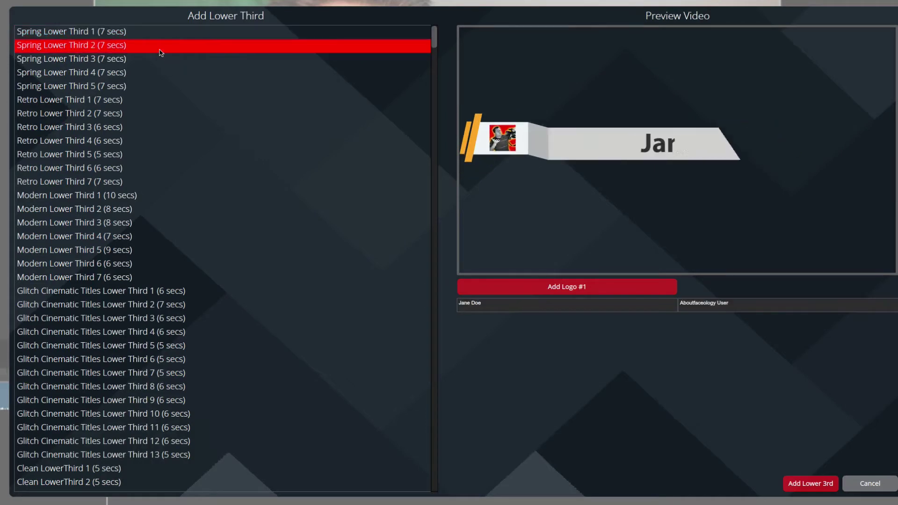
{"action": "left_click", "coordinate": [160, 32]}
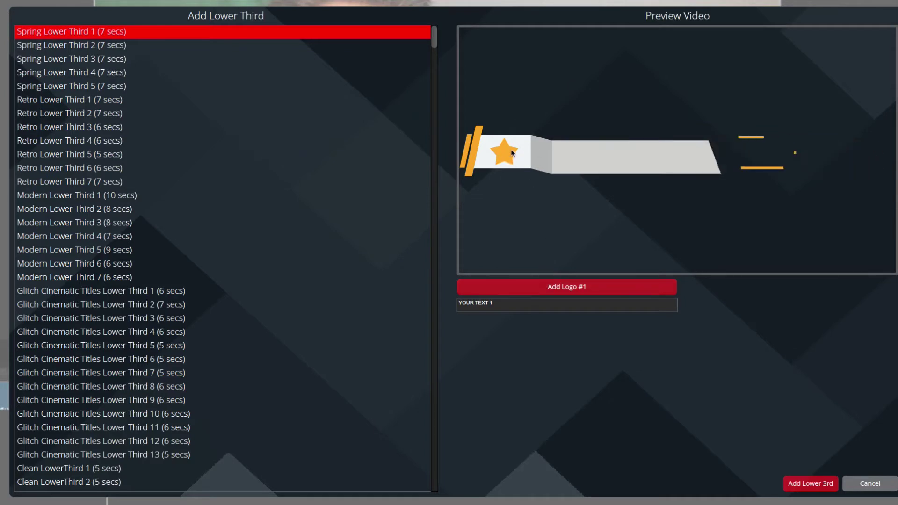
Step: Add the image RayTheVideoGuy300 as Logo #1 of the lower third
{"action": "left_click", "coordinate": [548, 290]}
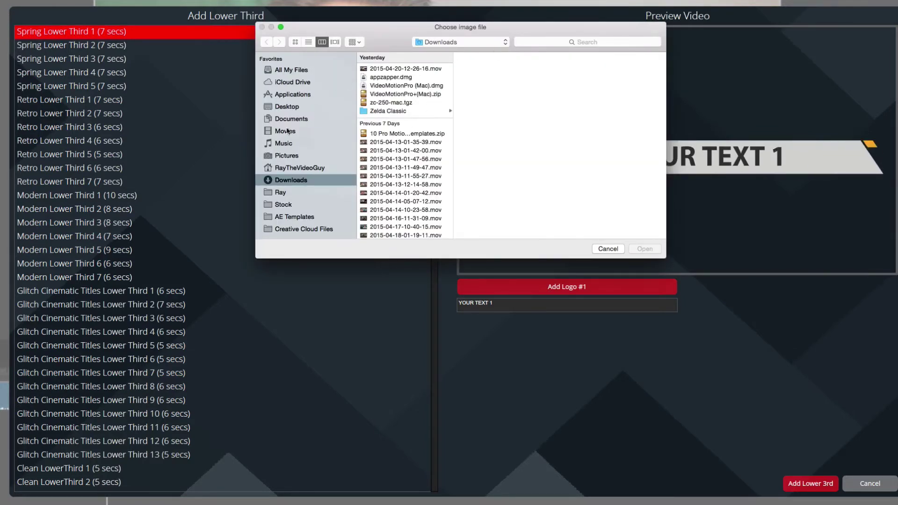
{"action": "left_click", "coordinate": [294, 193]}
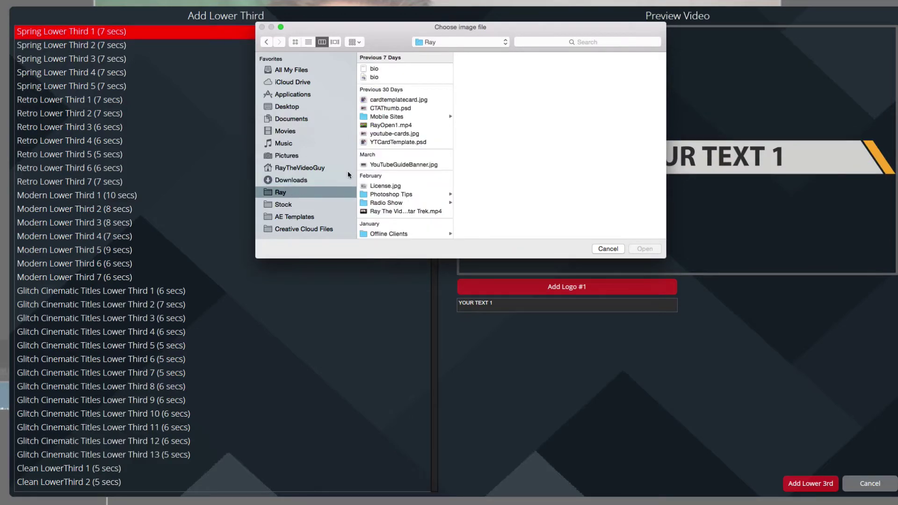
{"action": "scroll", "coordinate": [421, 184], "scroll_direction": "down", "scroll_amount": 10}
{"action": "scroll", "coordinate": [421, 185], "scroll_direction": "down", "scroll_amount": 15}
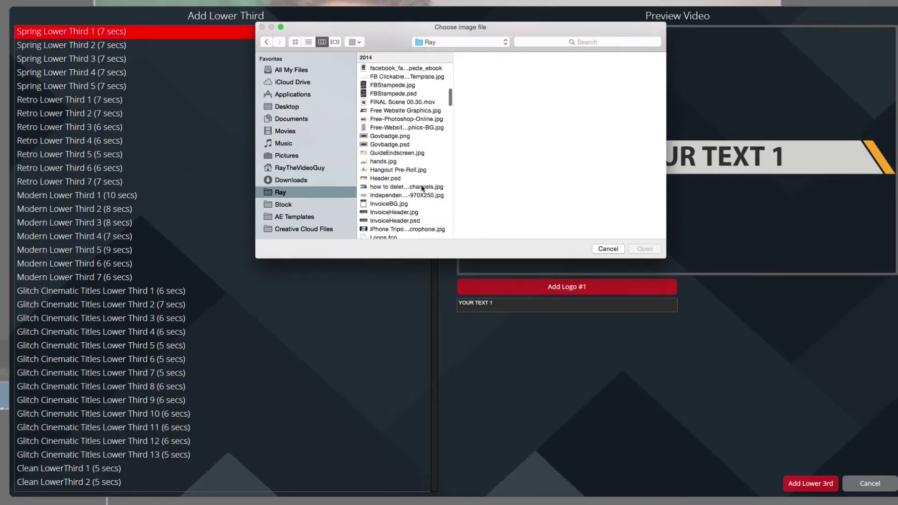
{"action": "scroll", "coordinate": [421, 197], "scroll_direction": "down", "scroll_amount": 5}
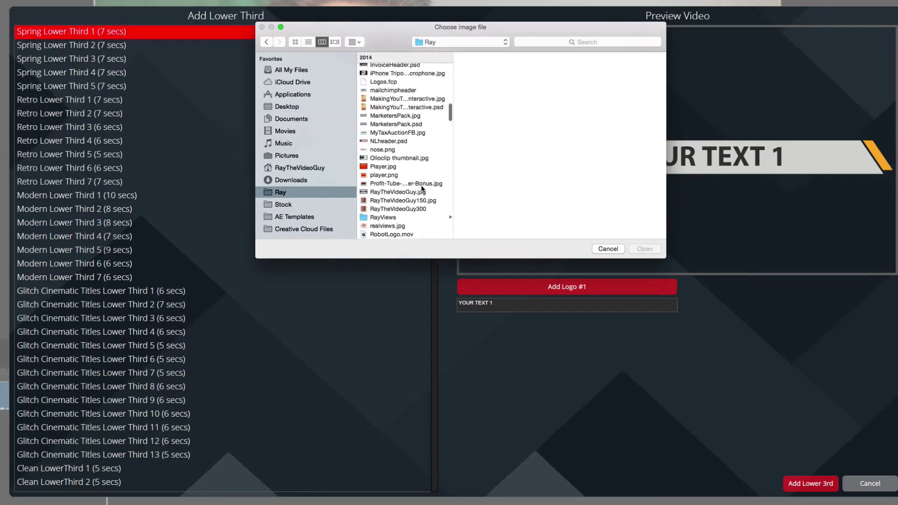
{"action": "left_click", "coordinate": [418, 209]}
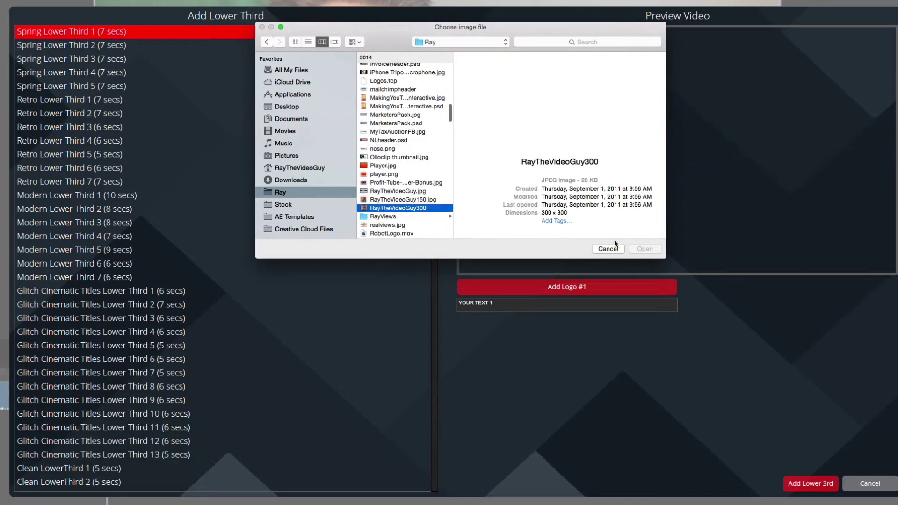
{"action": "left_click", "coordinate": [640, 252]}
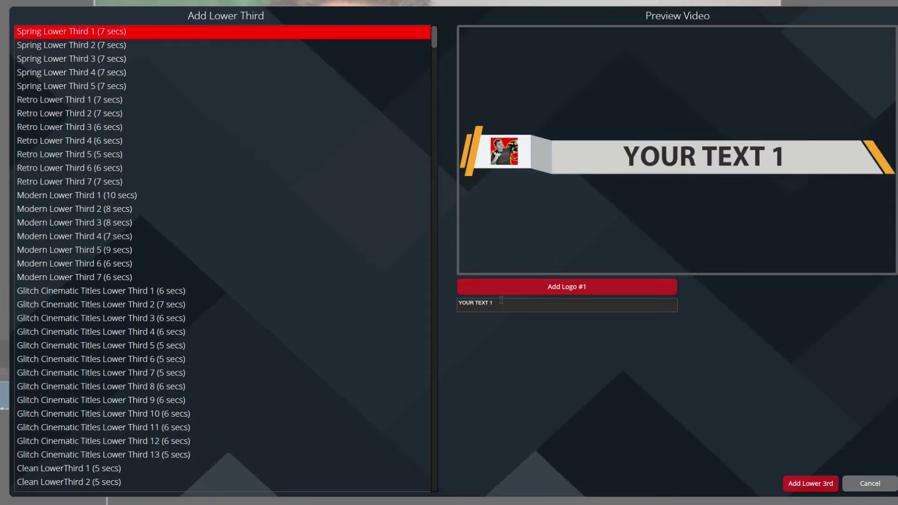
Step: Replace the lower third's placeholder text with the presenter's full name and add the lower third to the project
{"action": "left_click_drag", "start_coordinate": [501, 301], "coordinate": [433, 301]}
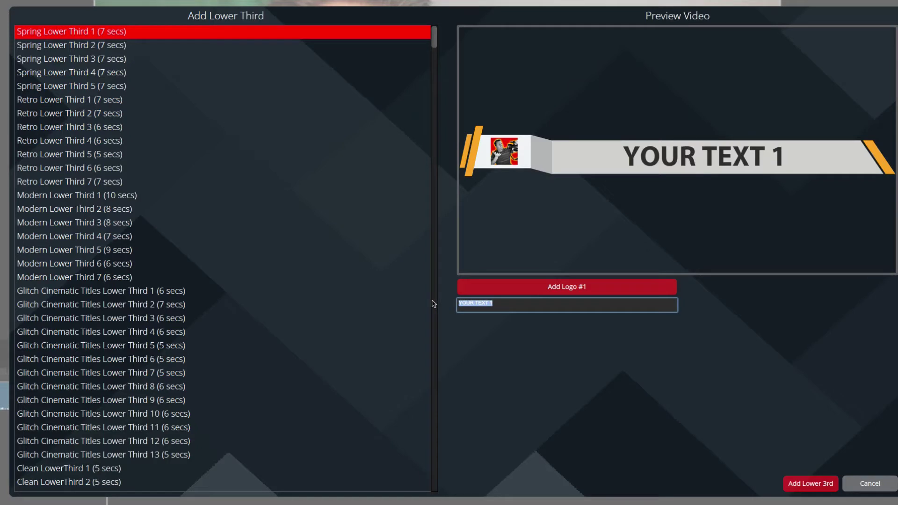
{"action": "type", "text": "Ra"}
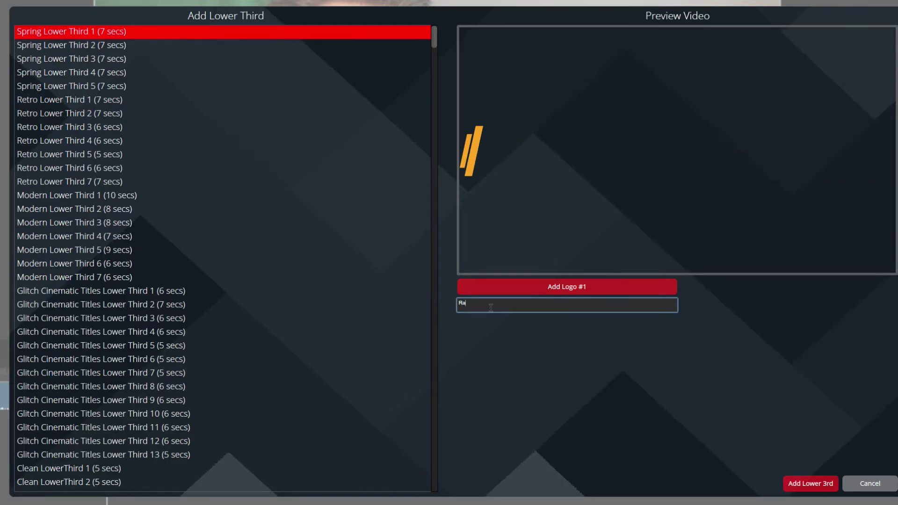
{"action": "type", "text": "y Lane"}
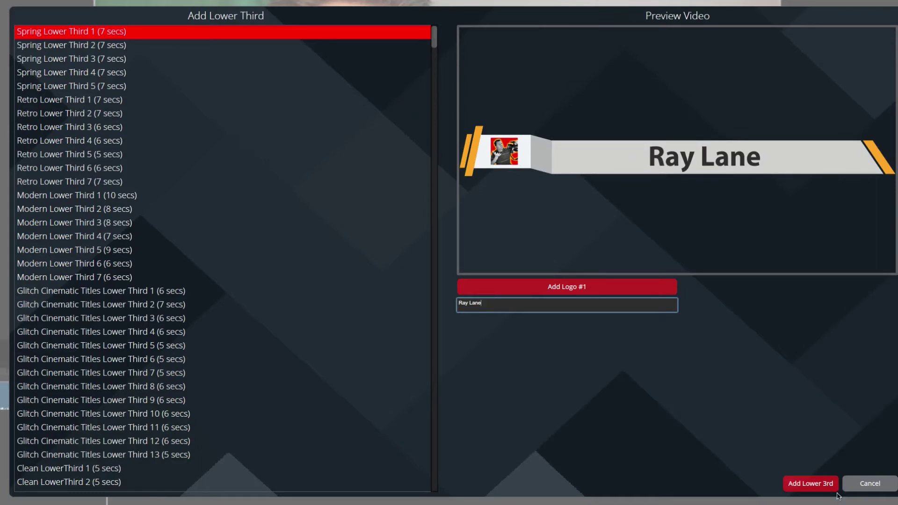
{"action": "left_click", "coordinate": [810, 483]}
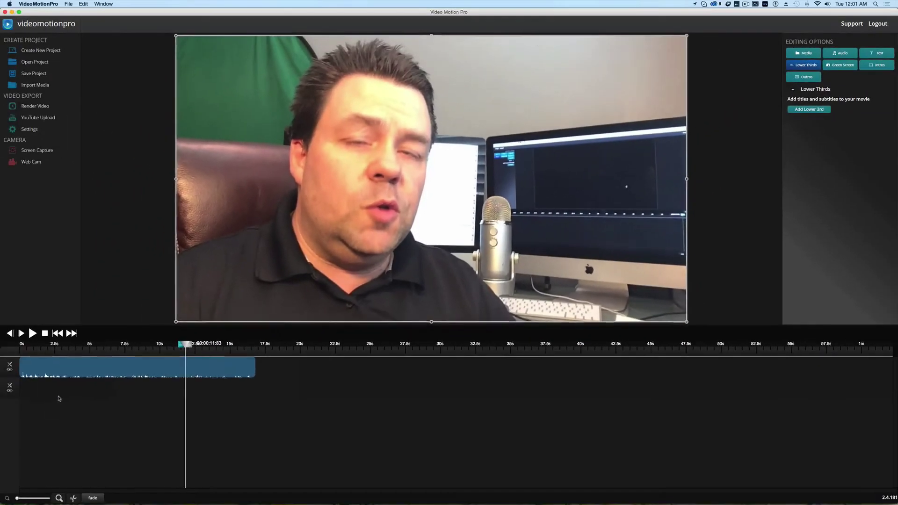
Step: Move the lower third to the track above the video clip and preview it at about 3.28 s
{"action": "left_click", "coordinate": [58, 393]}
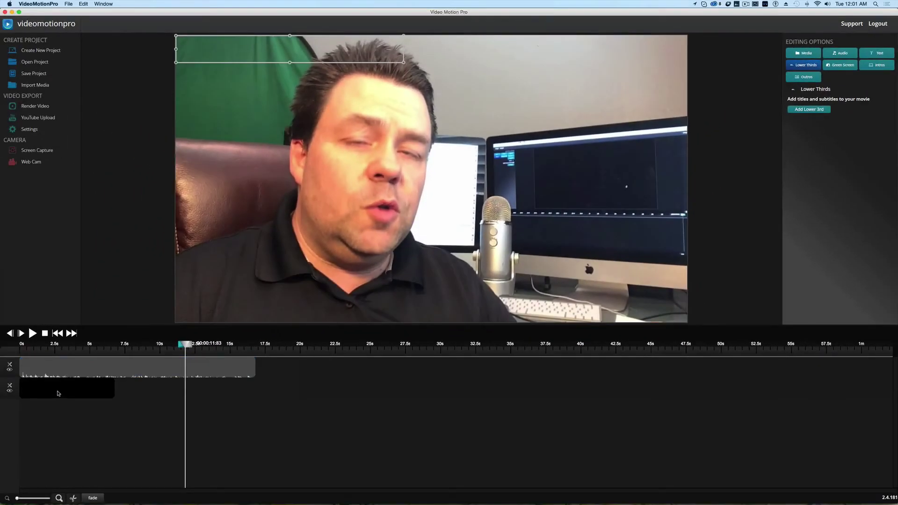
{"action": "left_click_drag", "start_coordinate": [53, 391], "coordinate": [55, 360]}
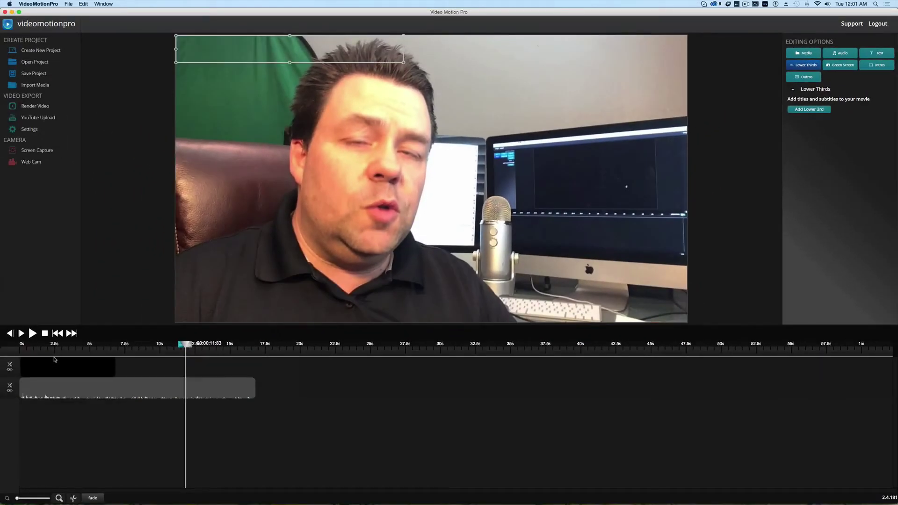
{"action": "left_click", "coordinate": [65, 351]}
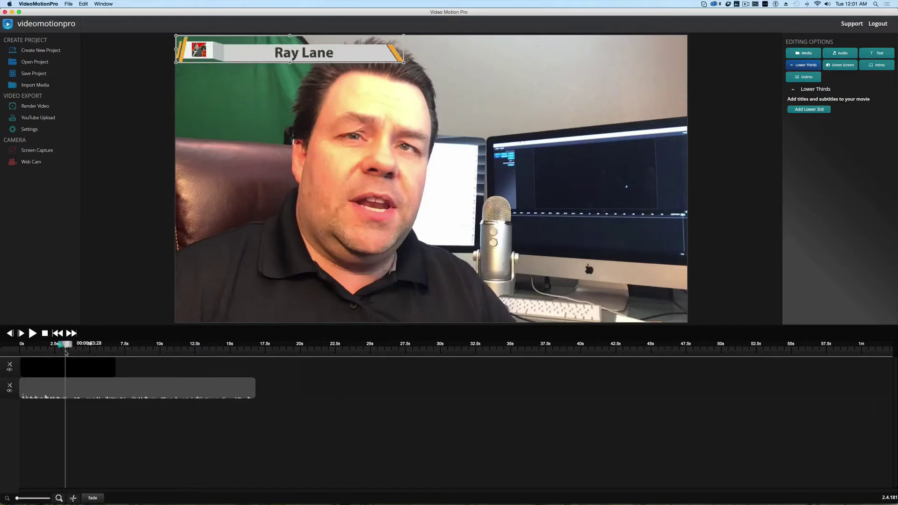
Step: Move the lower third down over the presenter's chest and enlarge it to span most of the frame's width
{"action": "left_click_drag", "start_coordinate": [243, 49], "coordinate": [278, 292]}
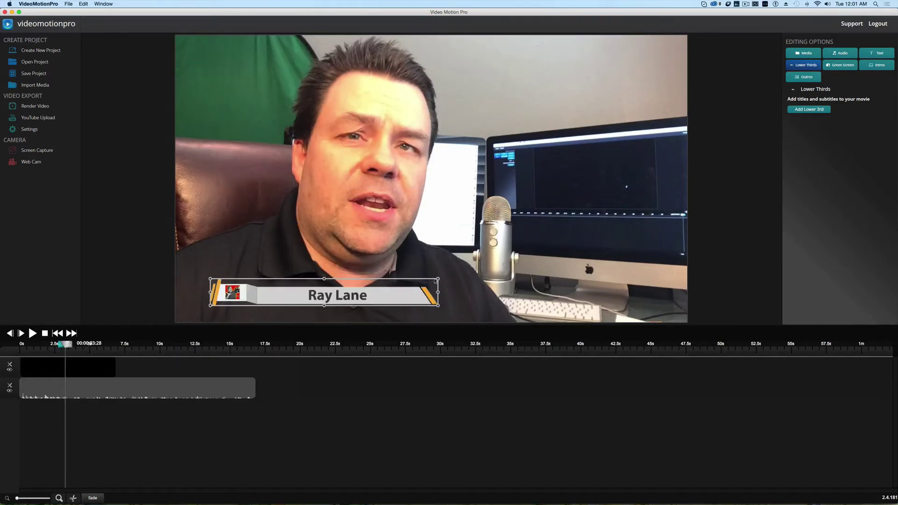
{"action": "left_click_drag", "start_coordinate": [437, 279], "coordinate": [630, 267]}
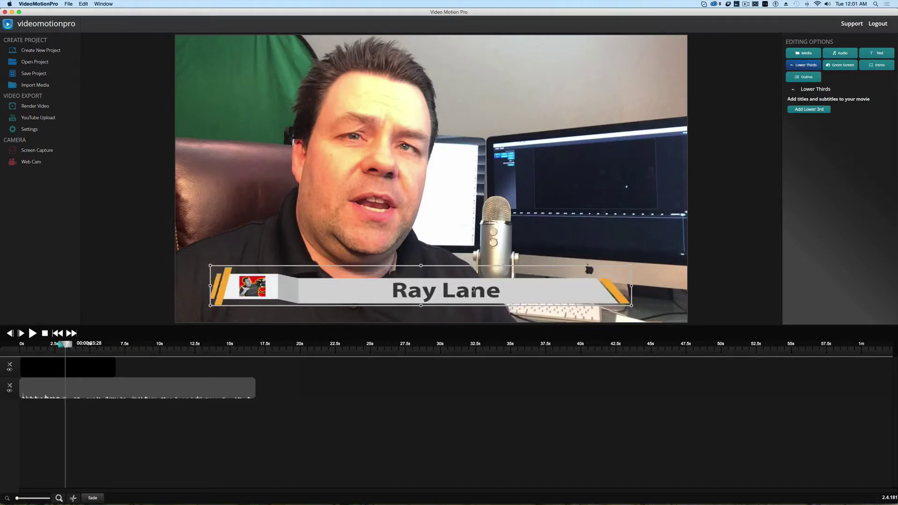
{"action": "left_click_drag", "start_coordinate": [421, 267], "coordinate": [422, 258]}
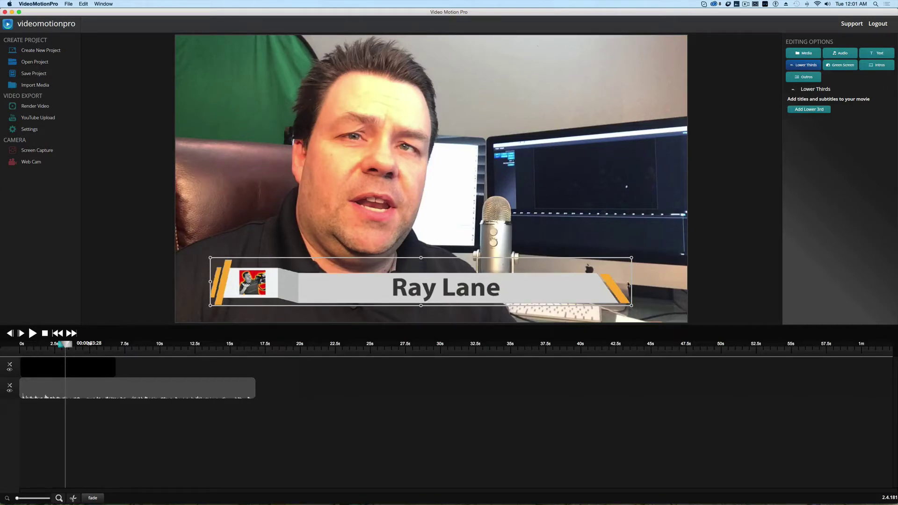
{"action": "left_click_drag", "start_coordinate": [633, 284], "coordinate": [611, 284]}
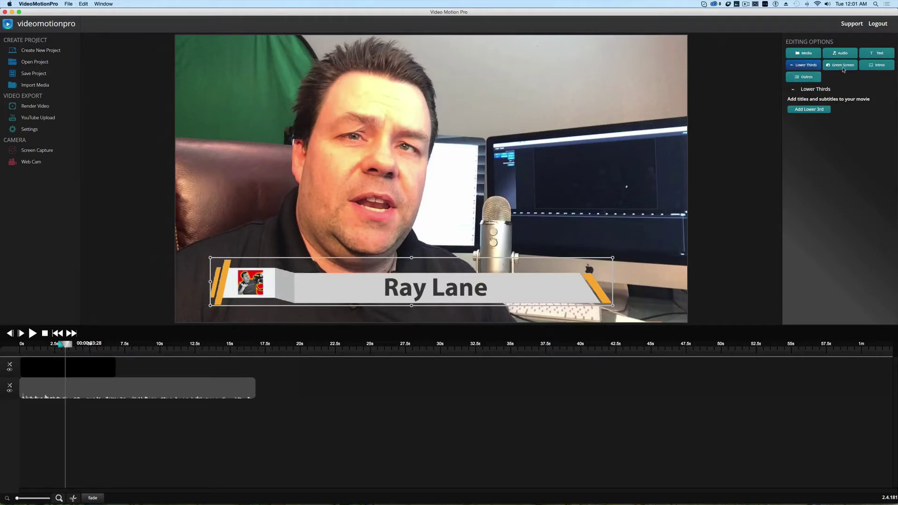
Step: Start a new intro, preview several templates, and choose the Counting Sheep (8 secs) template
{"action": "left_click", "coordinate": [871, 65]}
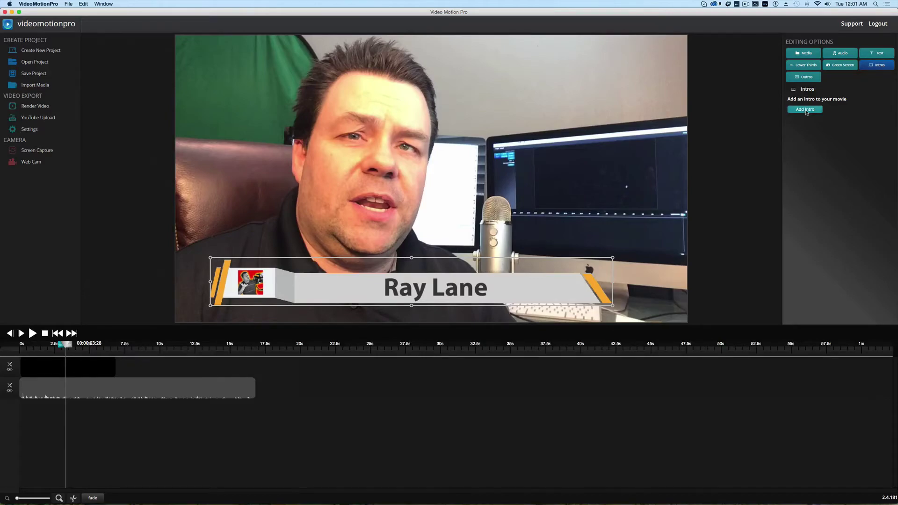
{"action": "left_click", "coordinate": [805, 110]}
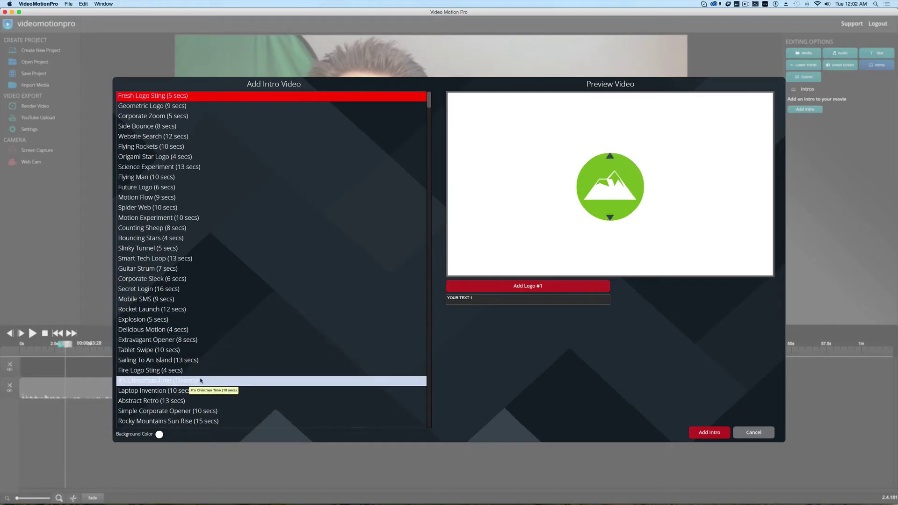
{"action": "left_click", "coordinate": [182, 371]}
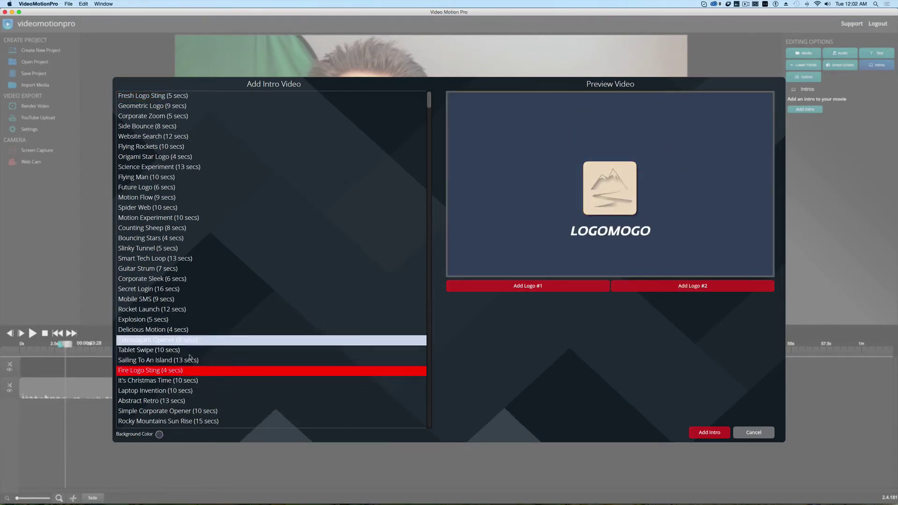
{"action": "left_click", "coordinate": [147, 341]}
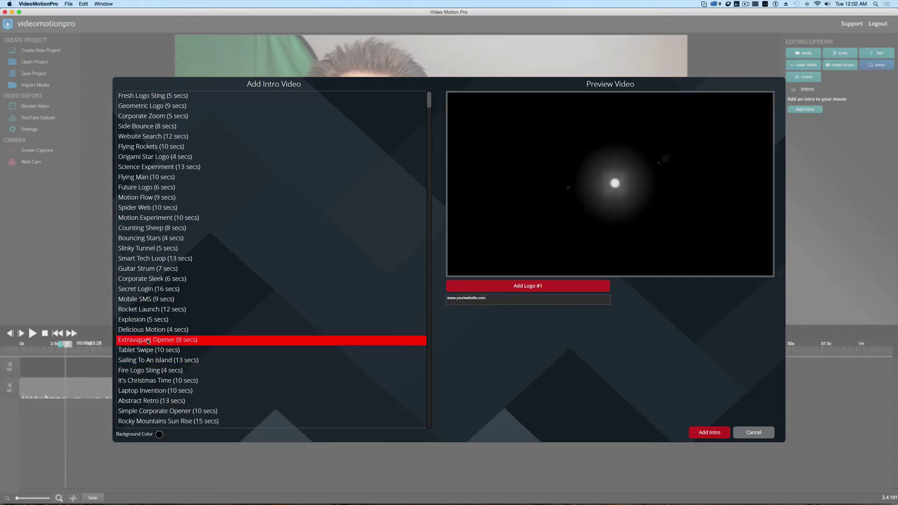
{"action": "left_click", "coordinate": [162, 299]}
{"action": "left_click", "coordinate": [161, 289]}
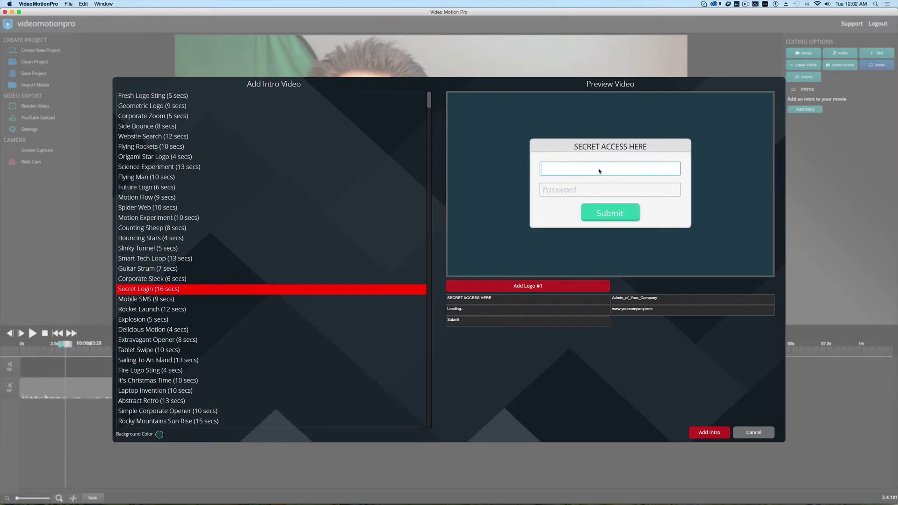
{"action": "left_click", "coordinate": [151, 279]}
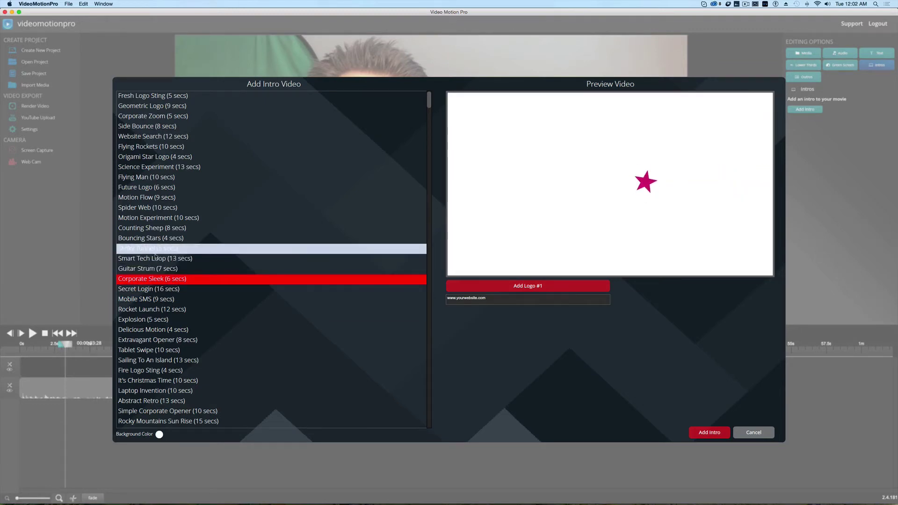
{"action": "left_click", "coordinate": [157, 238]}
{"action": "left_click", "coordinate": [162, 229]}
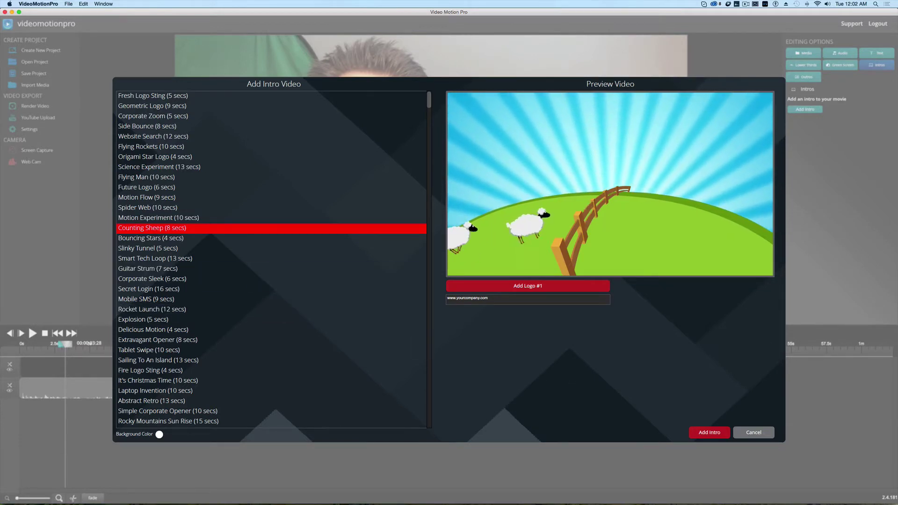
Step: Add the image RayTheVideoGuy300 as Logo #1 of the intro
{"action": "left_click", "coordinate": [557, 287]}
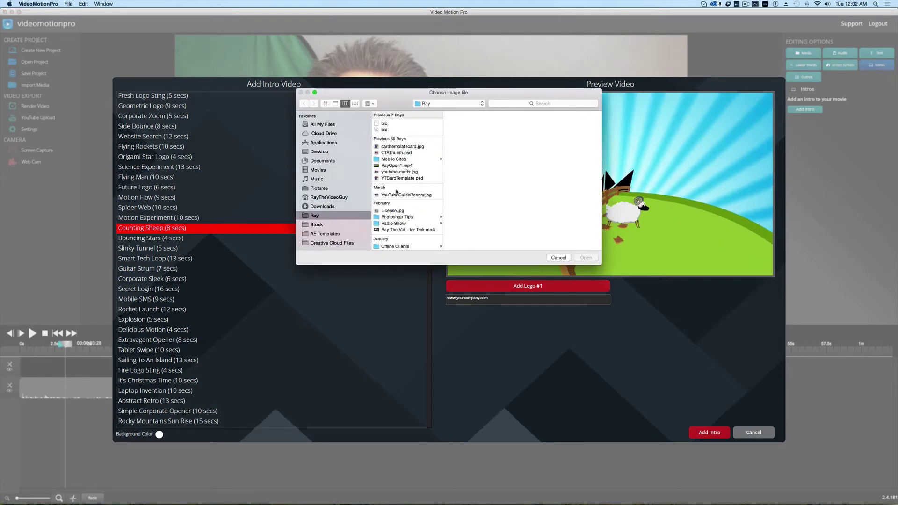
{"action": "scroll", "coordinate": [423, 201], "scroll_direction": "down", "scroll_amount": 3}
{"action": "scroll", "coordinate": [423, 200], "scroll_direction": "down", "scroll_amount": 10}
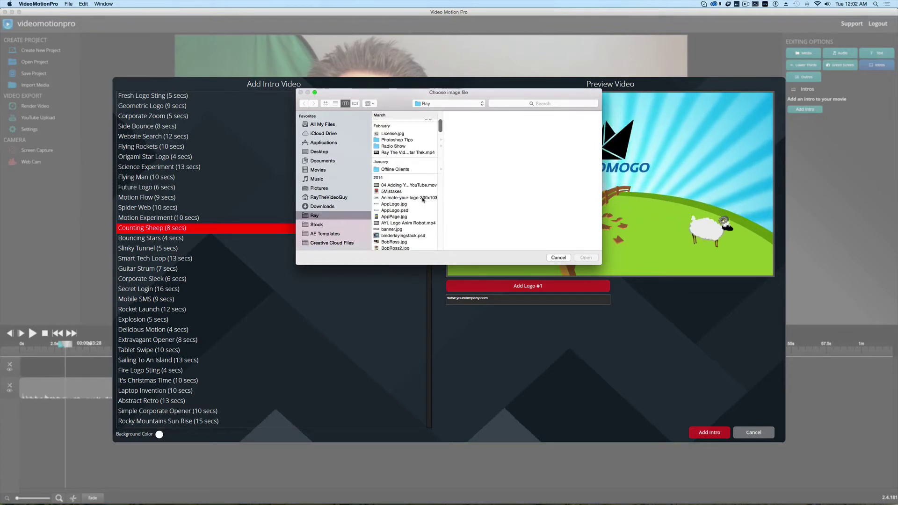
{"action": "scroll", "coordinate": [420, 200], "scroll_direction": "down", "scroll_amount": 2}
{"action": "left_click", "coordinate": [402, 226]}
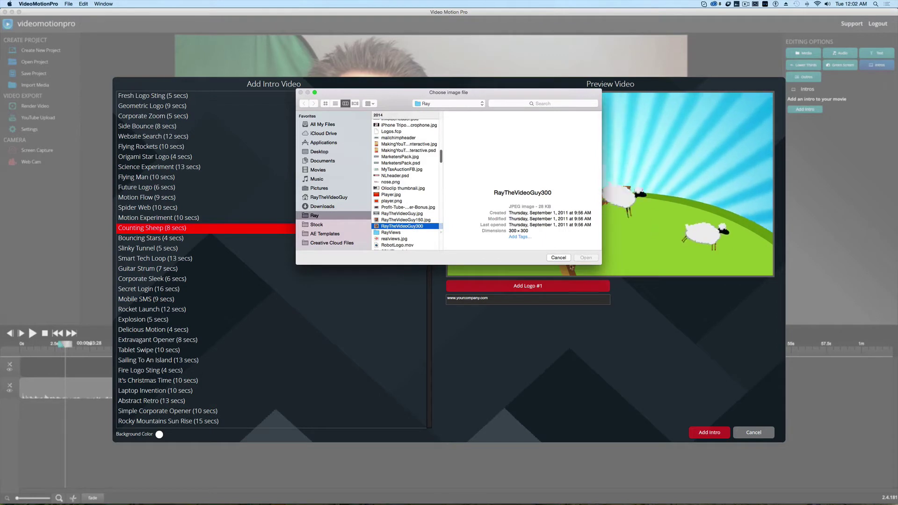
{"action": "left_click", "coordinate": [585, 258]}
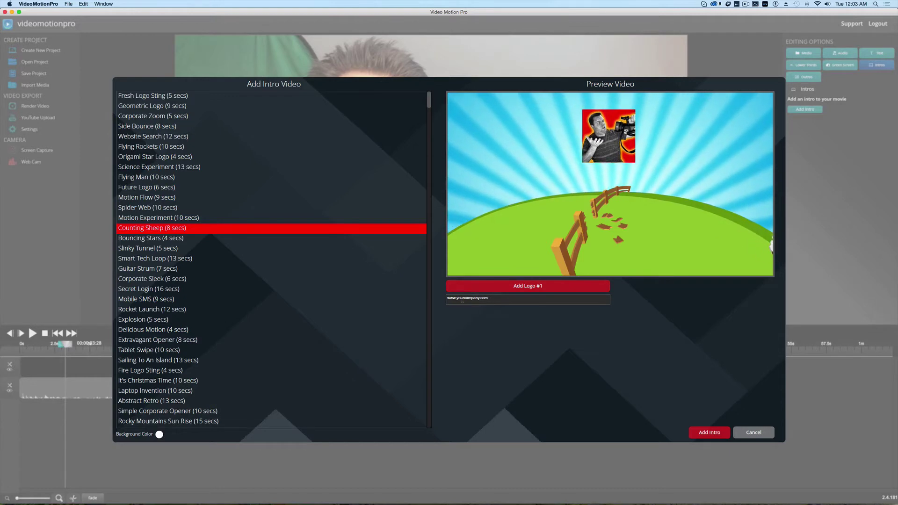
Step: Replace the intro's placeholder website text with raysbonuses.com and add the intro to the project
{"action": "left_click", "coordinate": [466, 299]}
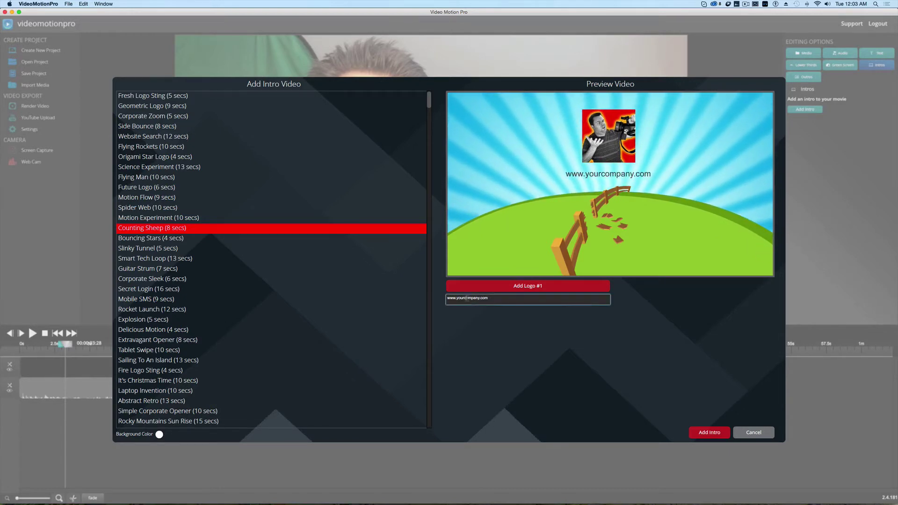
{"action": "double_click", "coordinate": [467, 298]}
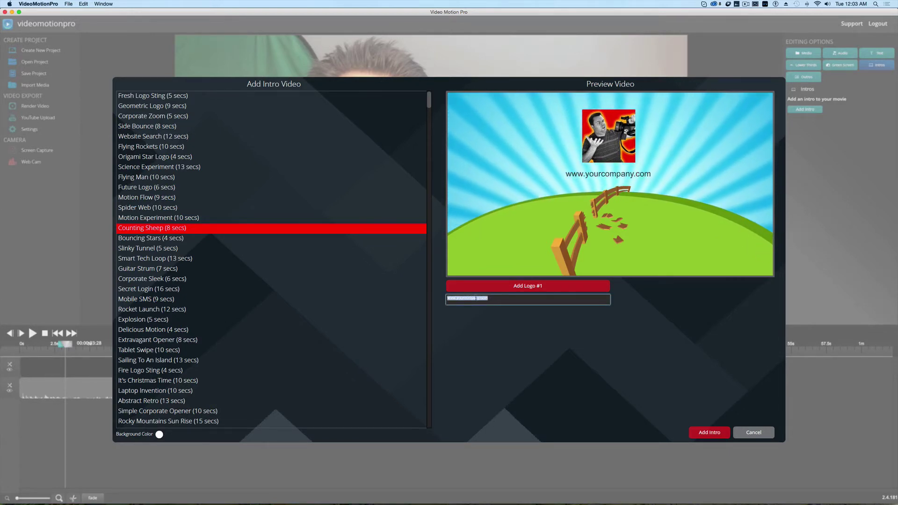
{"action": "type", "text": "raysbonus"}
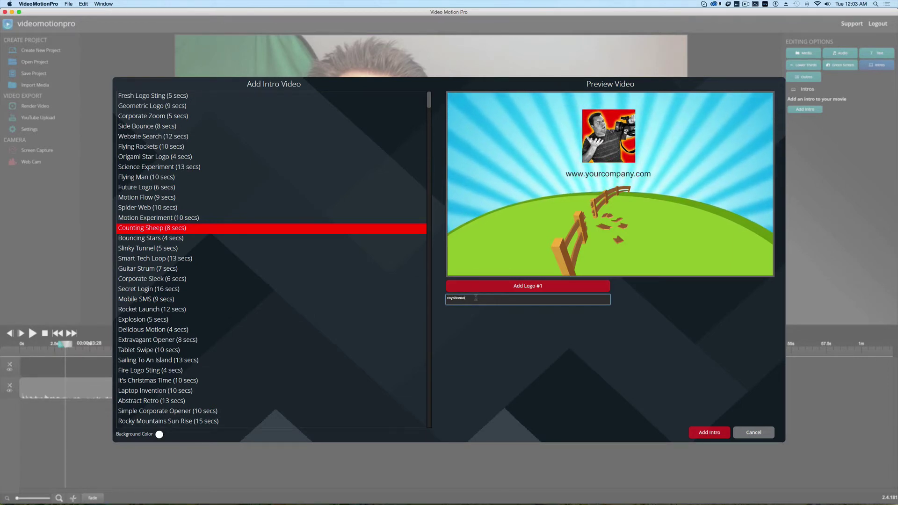
{"action": "type", "text": "es.co"}
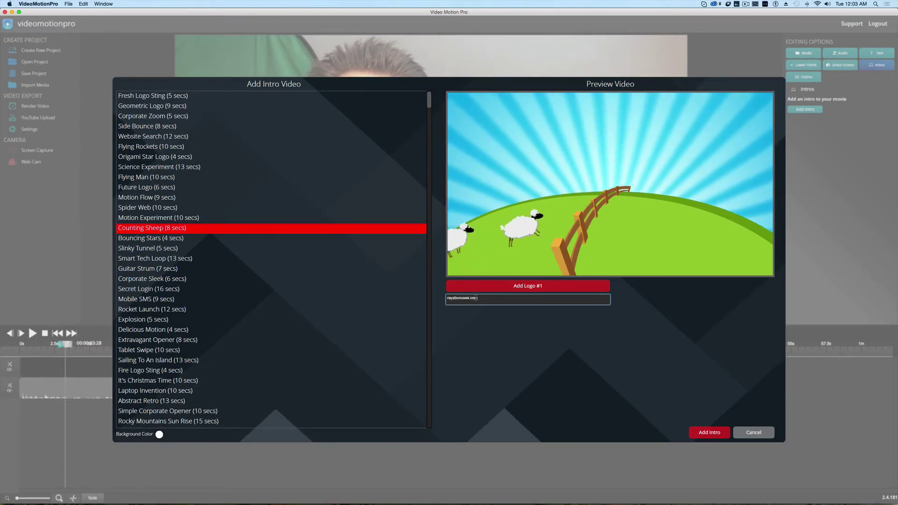
{"action": "type", "text": "m"}
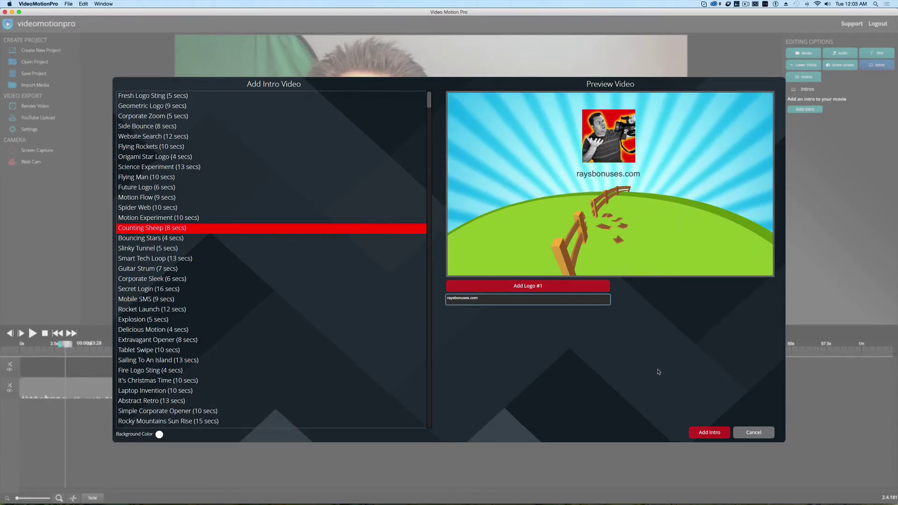
{"action": "left_click", "coordinate": [707, 433]}
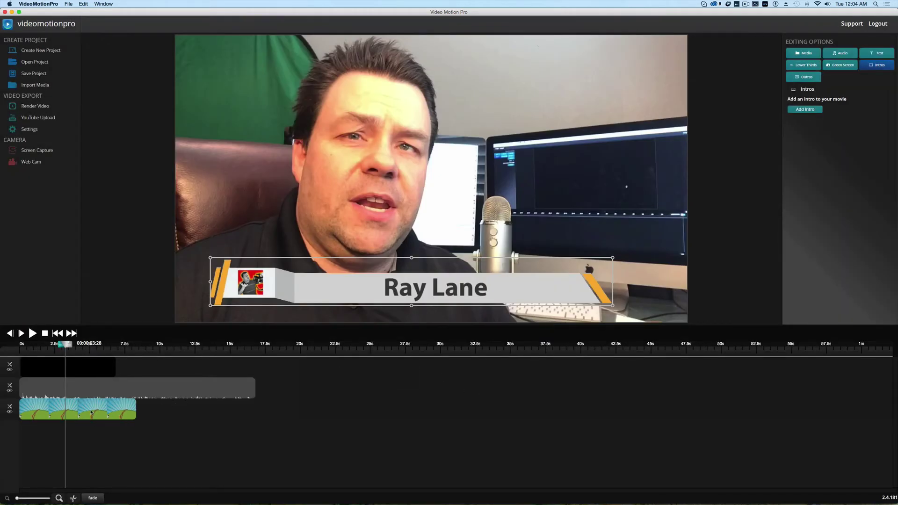
Step: Shift the video clip and the lower third to begin after the intro, and preview several points of the sequence
{"action": "left_click_drag", "start_coordinate": [74, 392], "coordinate": [194, 390]}
{"action": "left_click_drag", "start_coordinate": [98, 369], "coordinate": [220, 369]}
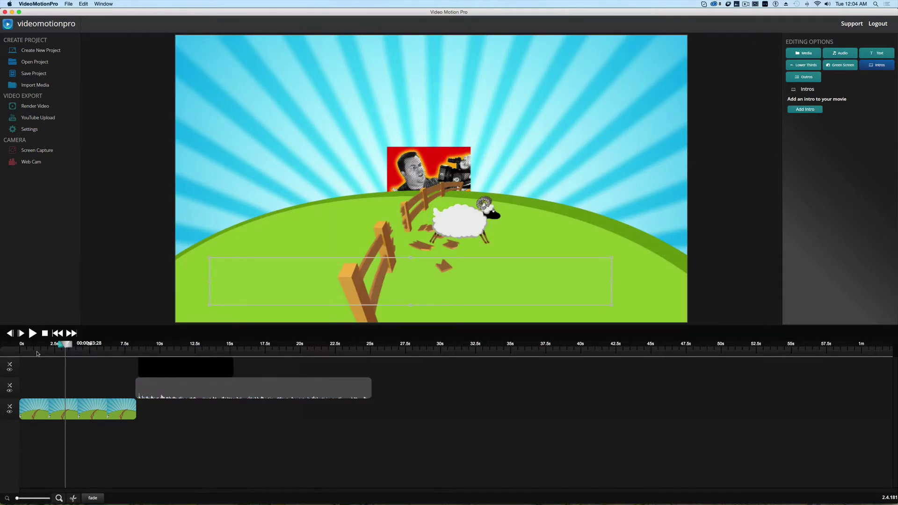
{"action": "left_click", "coordinate": [38, 351]}
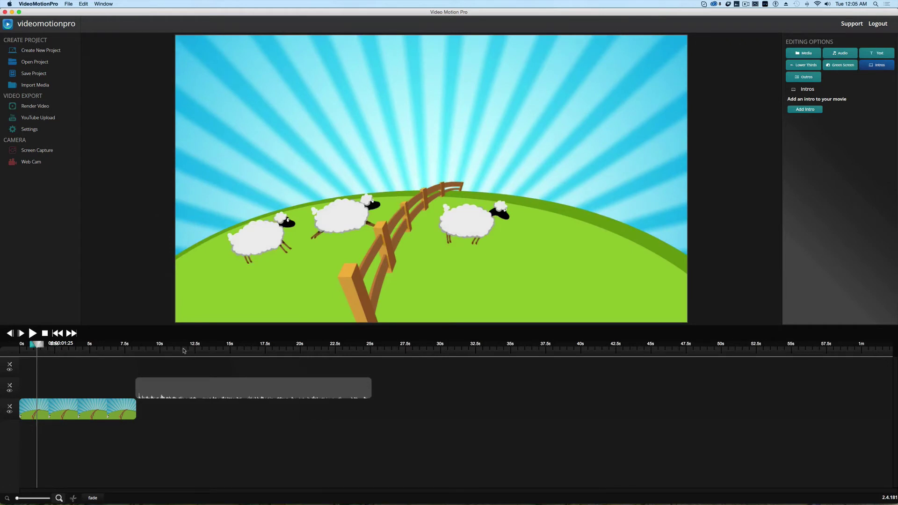
{"action": "left_click", "coordinate": [184, 350]}
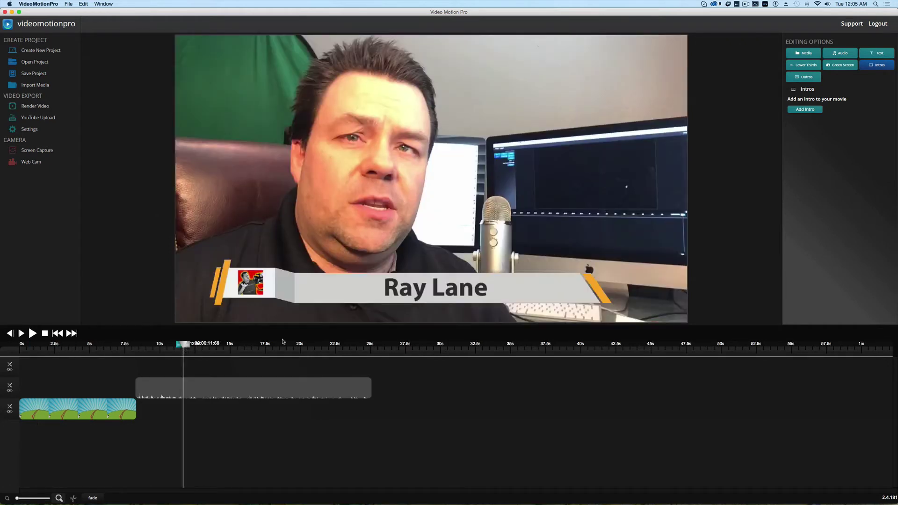
{"action": "left_click", "coordinate": [273, 349]}
{"action": "left_click", "coordinate": [309, 350]}
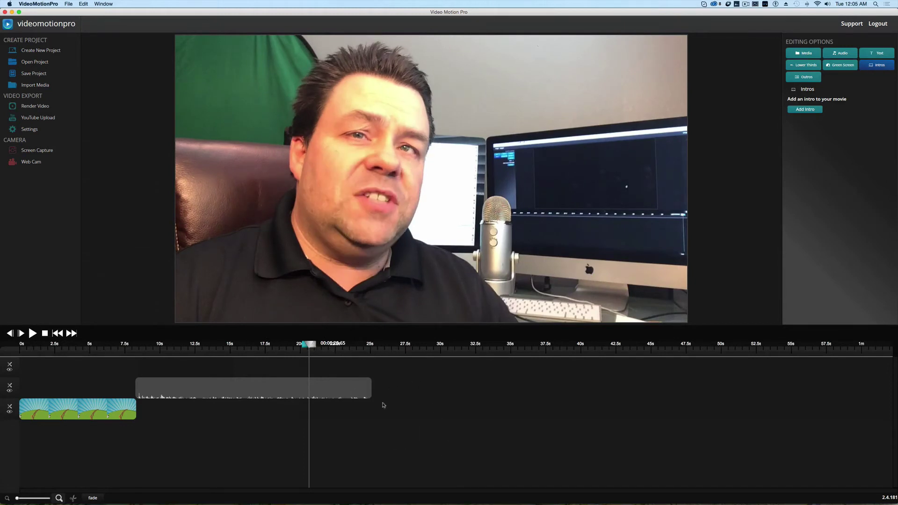
{"action": "left_click", "coordinate": [255, 351]}
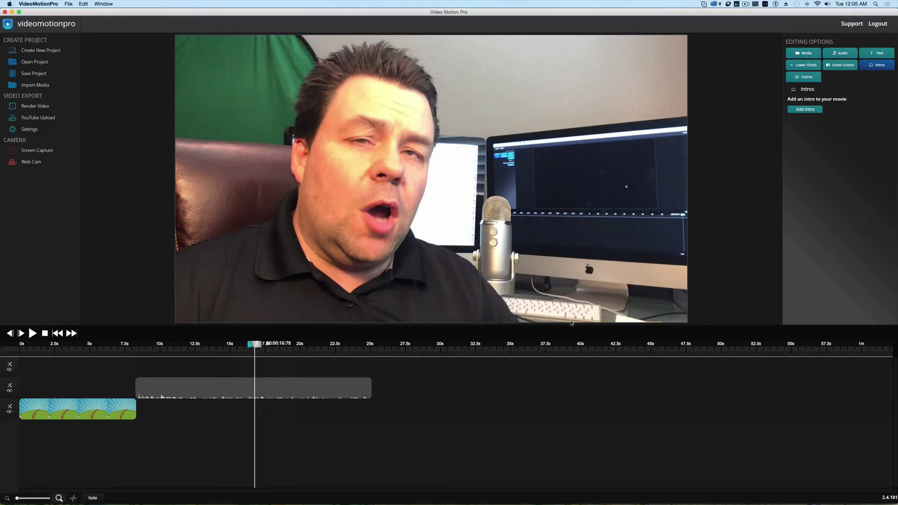
Step: Import 01 Why YT Cards.mp4 from Raw Video > YT Cards > Training Videos on the Video 2TB - Toshiba drive and show the project's media
{"action": "left_click", "coordinate": [37, 85]}
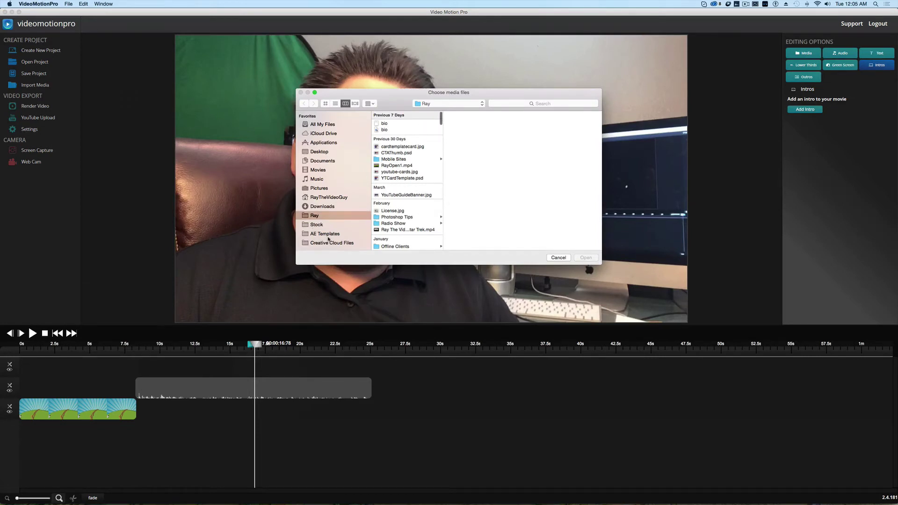
{"action": "scroll", "coordinate": [328, 239], "scroll_direction": "down", "scroll_amount": 3}
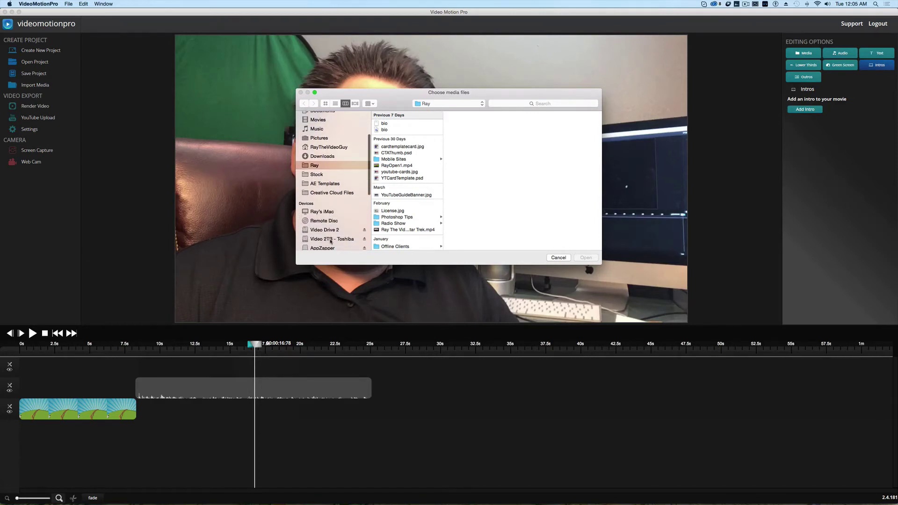
{"action": "left_click", "coordinate": [330, 240]}
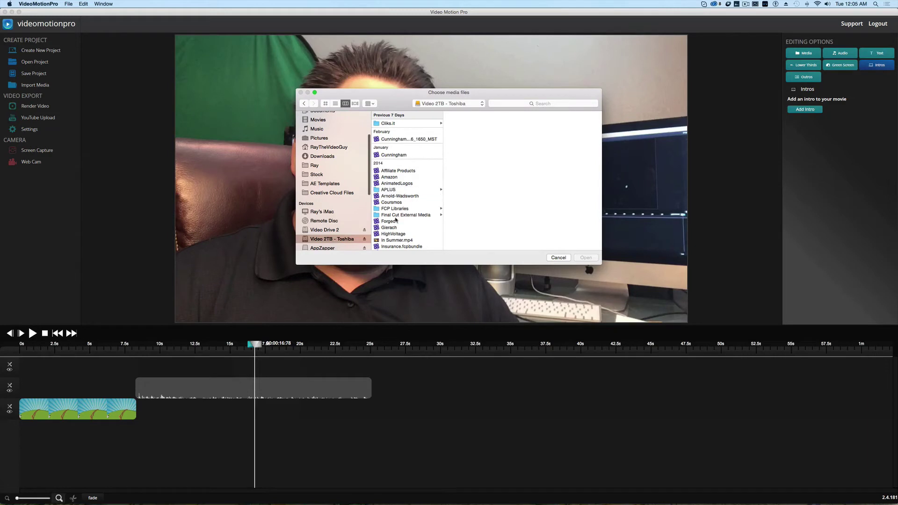
{"action": "scroll", "coordinate": [398, 208], "scroll_direction": "down", "scroll_amount": 5}
{"action": "scroll", "coordinate": [393, 222], "scroll_direction": "down", "scroll_amount": 2}
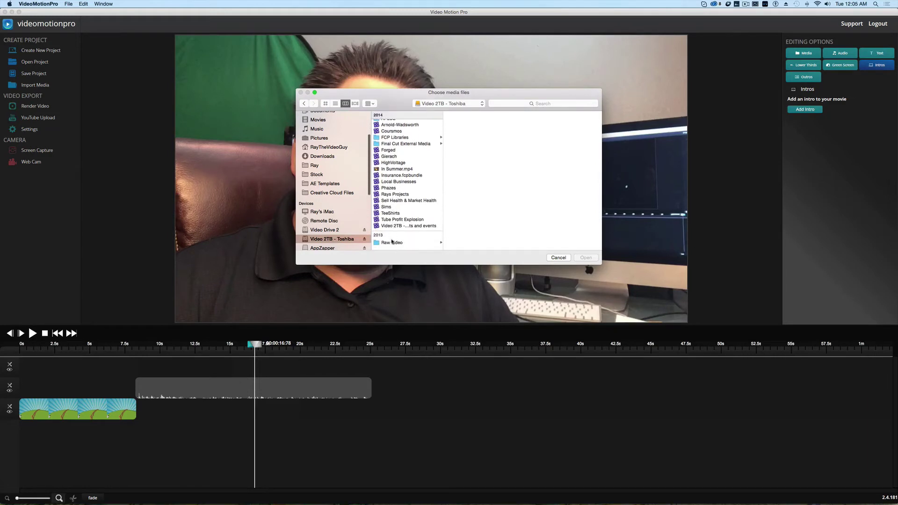
{"action": "left_click", "coordinate": [392, 242]}
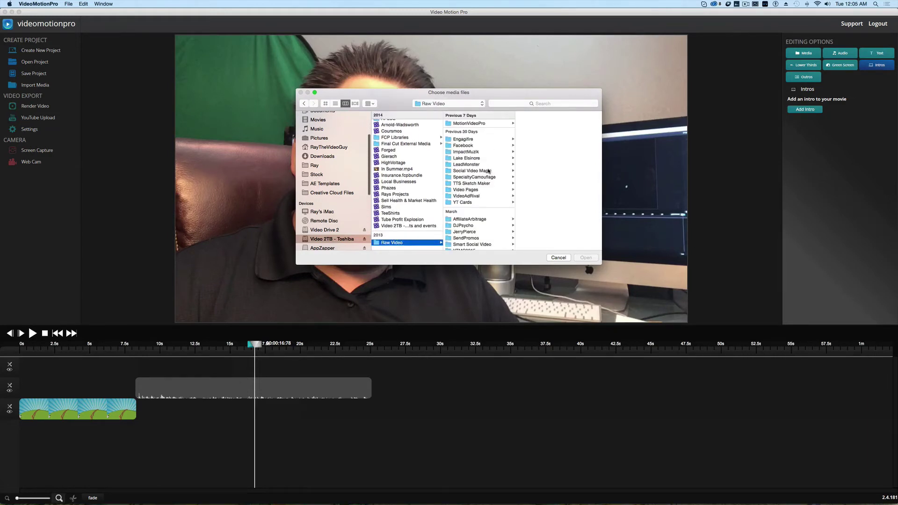
{"action": "scroll", "coordinate": [481, 201], "scroll_direction": "down", "scroll_amount": 1}
{"action": "left_click", "coordinate": [479, 195]}
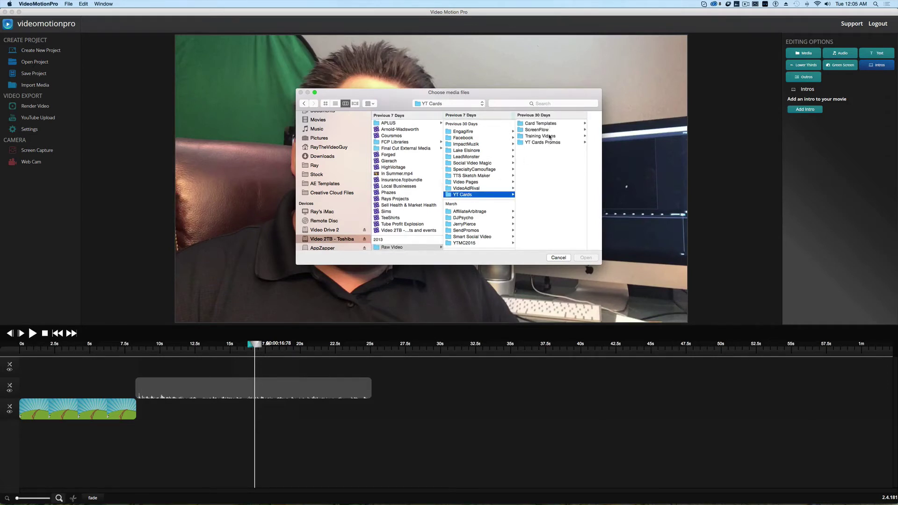
{"action": "left_click", "coordinate": [550, 137]}
{"action": "left_click", "coordinate": [558, 125]}
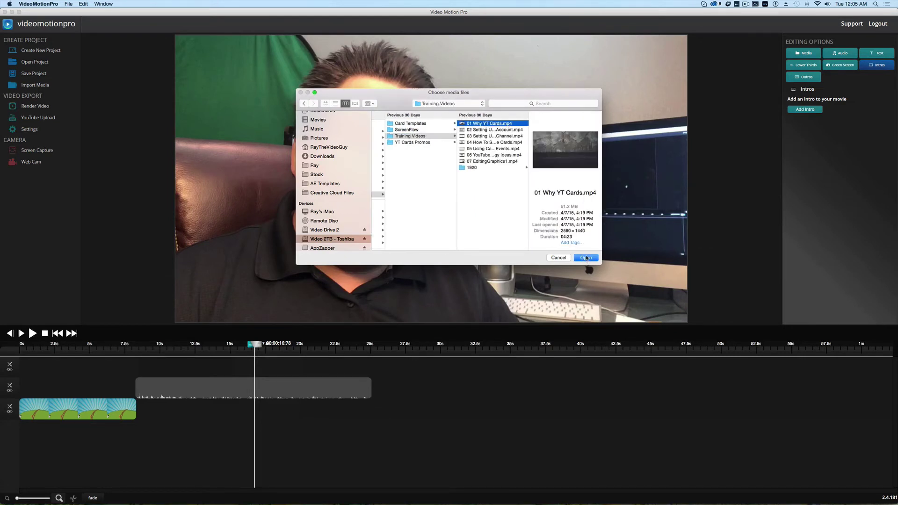
{"action": "left_click", "coordinate": [586, 257]}
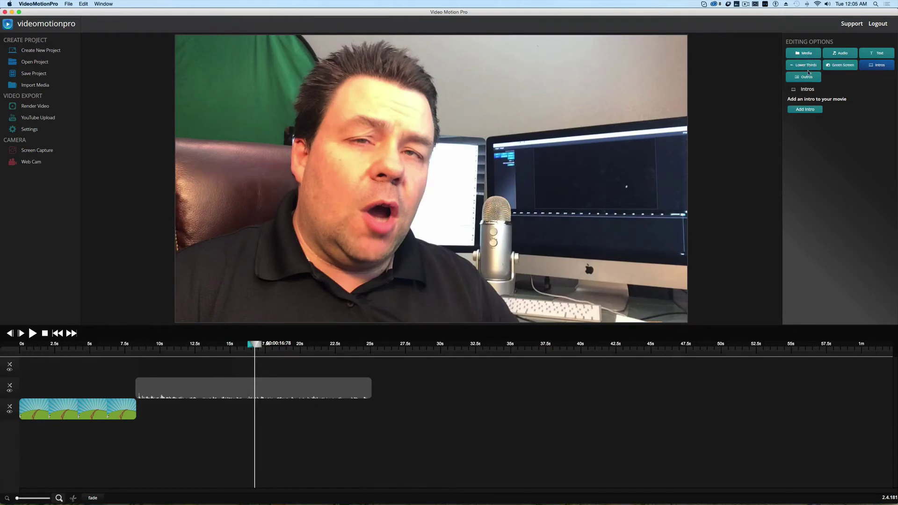
{"action": "left_click", "coordinate": [803, 53]}
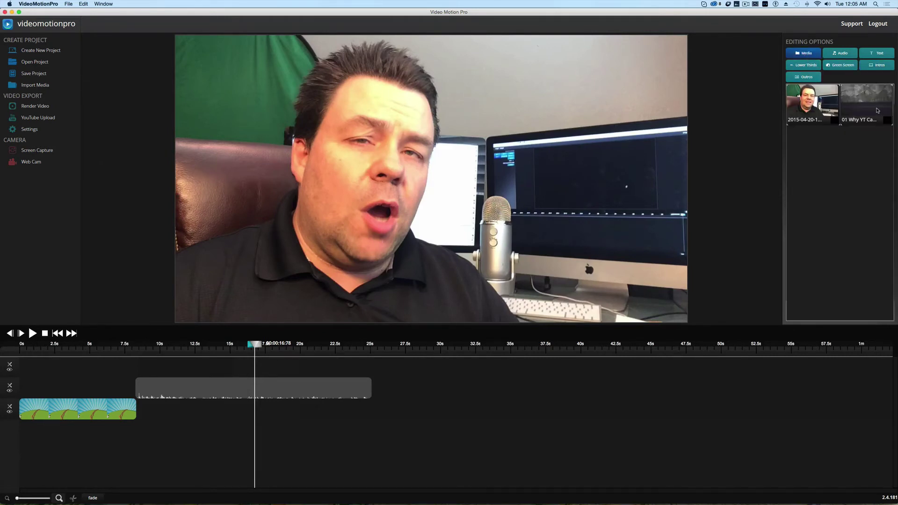
Step: Add 01 Why YT Cards to the timeline on its own track and move it to start at about 19 s
{"action": "left_click_drag", "start_coordinate": [877, 110], "coordinate": [465, 408]}
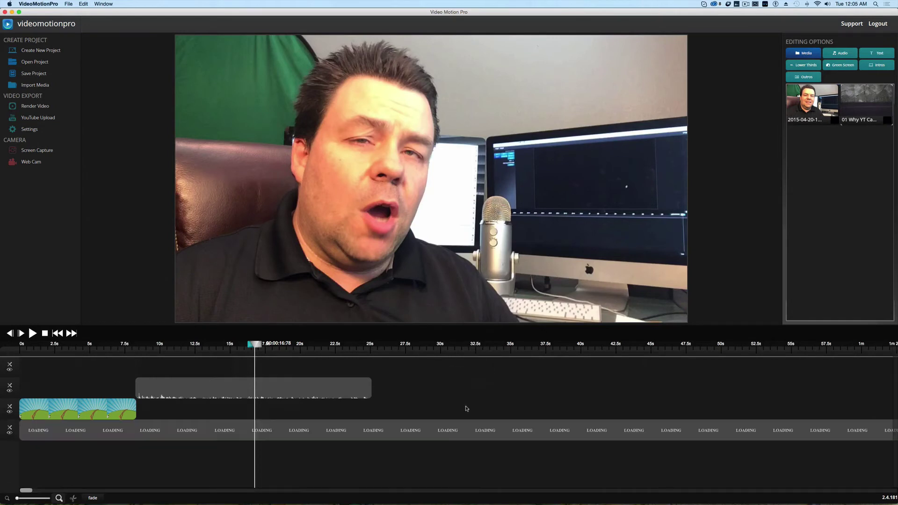
{"action": "left_click", "coordinate": [210, 439]}
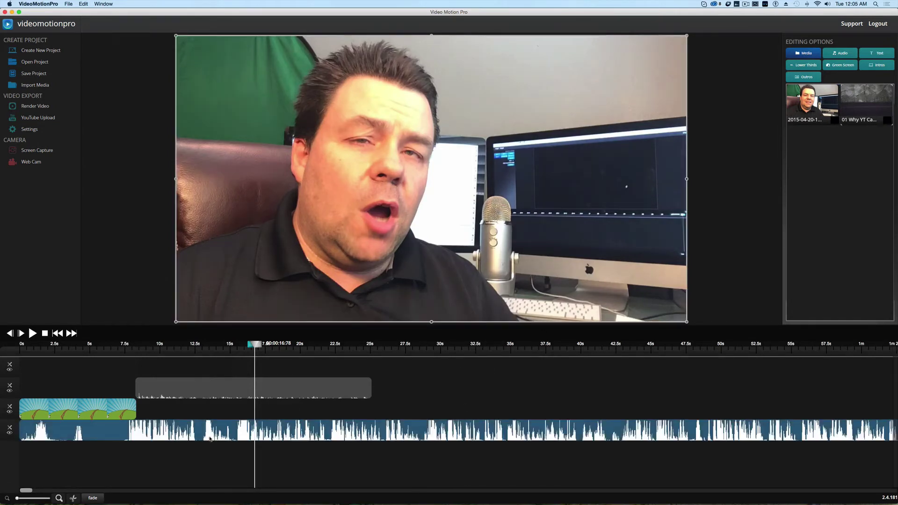
{"action": "left_click_drag", "start_coordinate": [210, 439], "coordinate": [479, 435]}
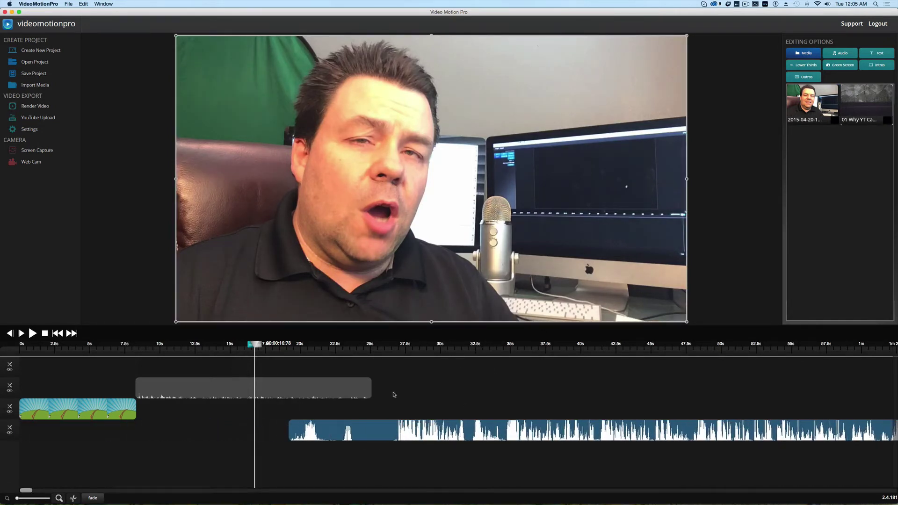
Step: Cut the range from about 18.5 s to 26.85 s out of the YT Cards clip and preview the trimmed clip
{"action": "left_click", "coordinate": [393, 353]}
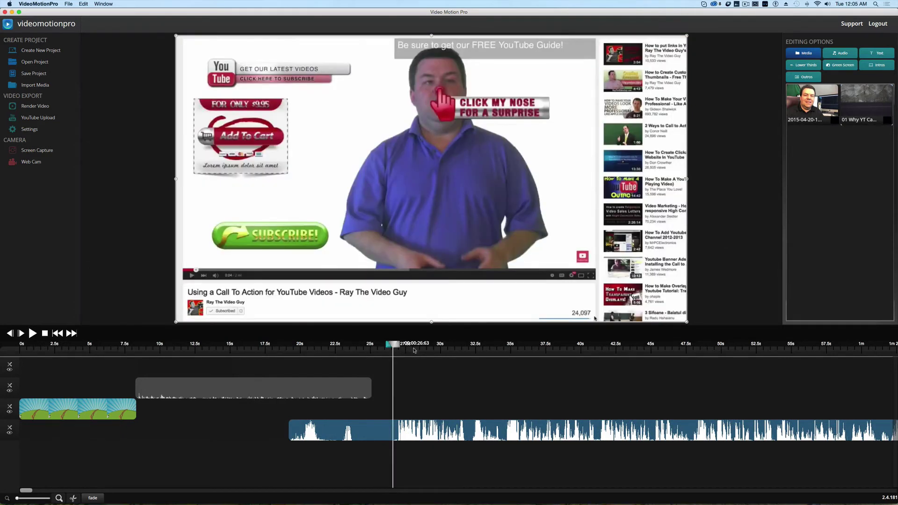
{"action": "left_click_drag", "start_coordinate": [430, 351], "coordinate": [470, 352]}
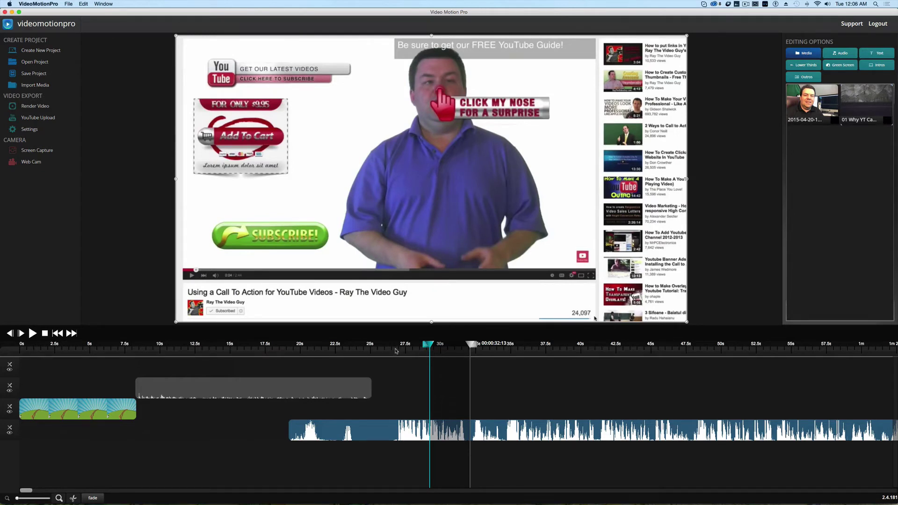
{"action": "left_click_drag", "start_coordinate": [410, 348], "coordinate": [280, 355]}
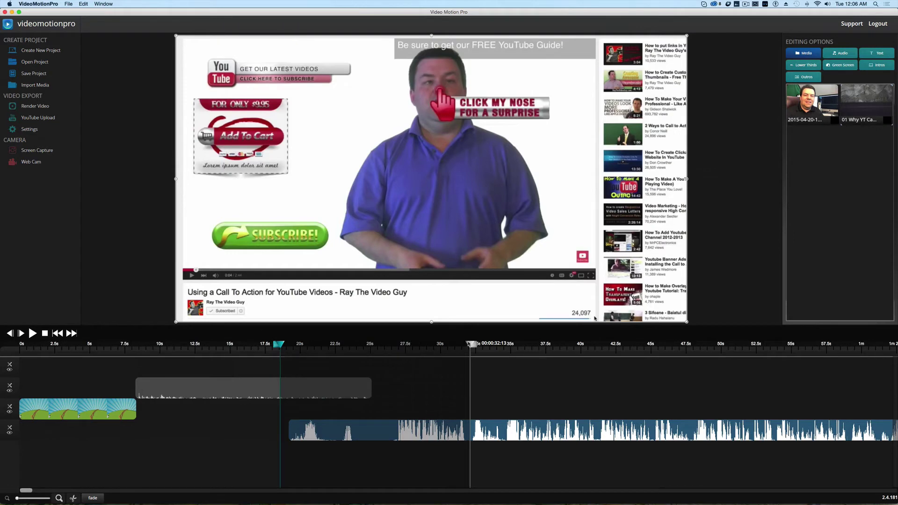
{"action": "left_click_drag", "start_coordinate": [469, 343], "coordinate": [395, 353]}
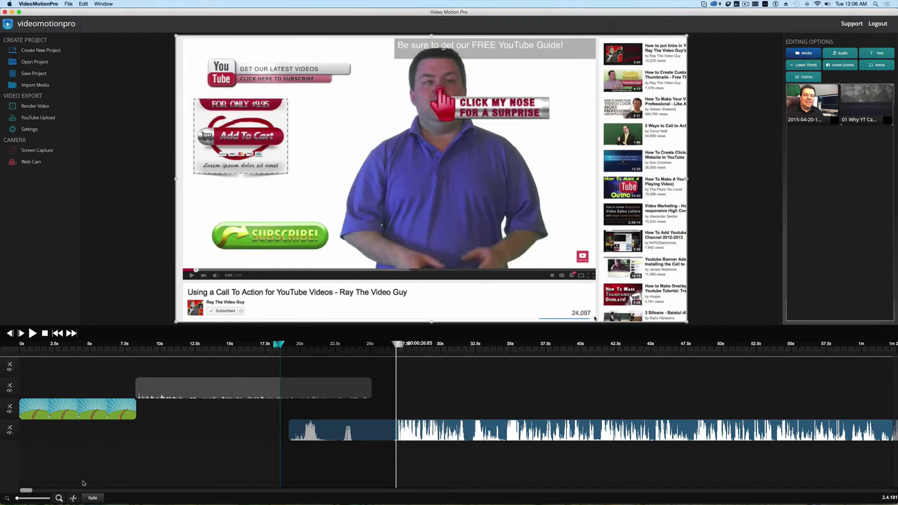
{"action": "left_click", "coordinate": [74, 498]}
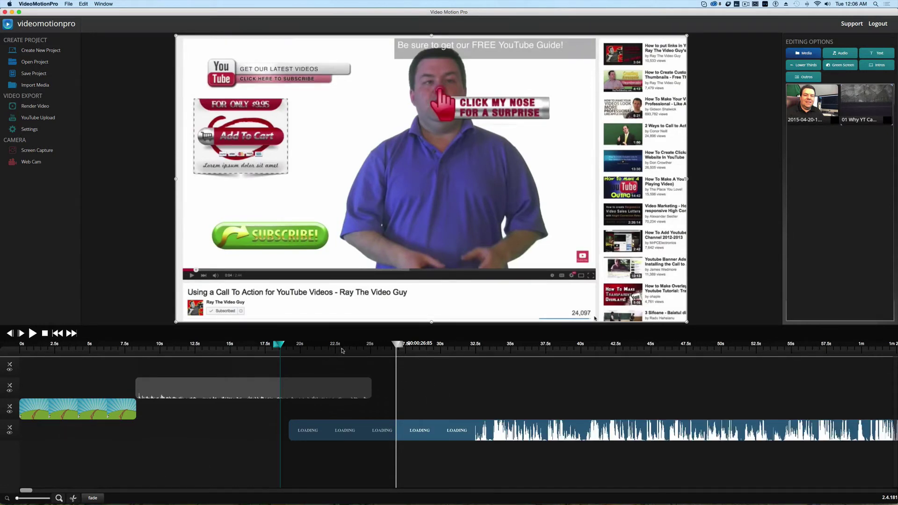
{"action": "left_click", "coordinate": [415, 354]}
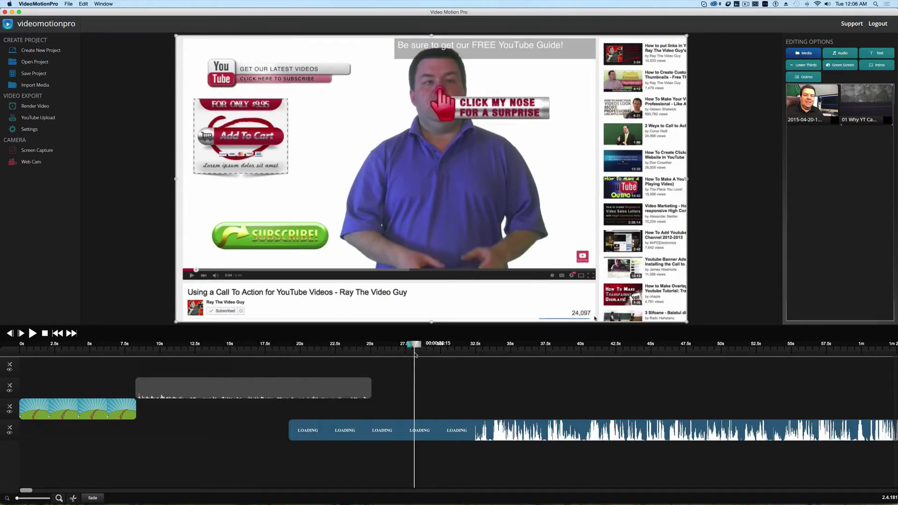
{"action": "left_click", "coordinate": [469, 354]}
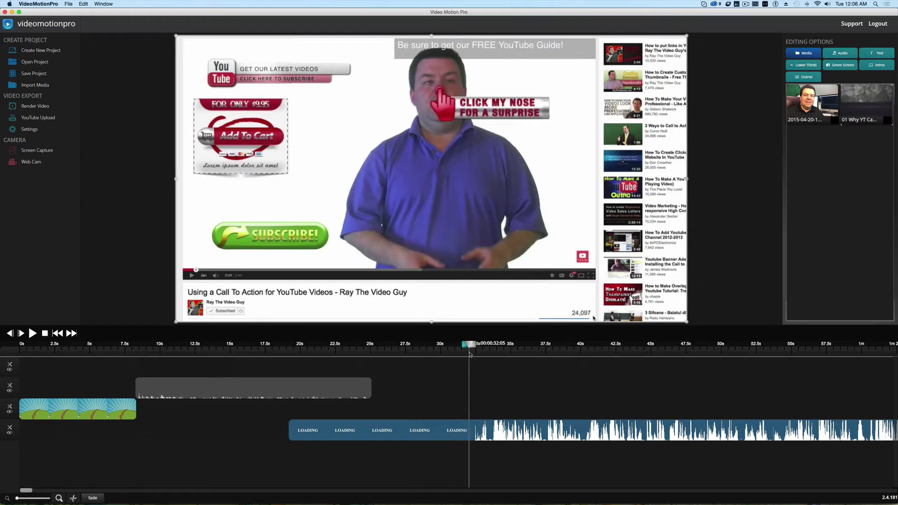
Step: Cut away the rest of the YT Cards clip from 24.23 s to its end at about 4 min 34 s
{"action": "left_click", "coordinate": [358, 355]}
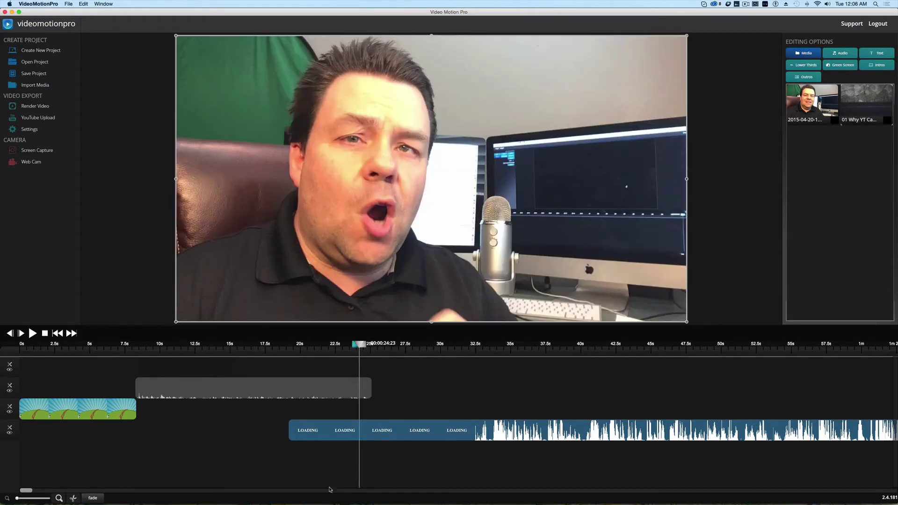
{"action": "left_click", "coordinate": [40, 499]}
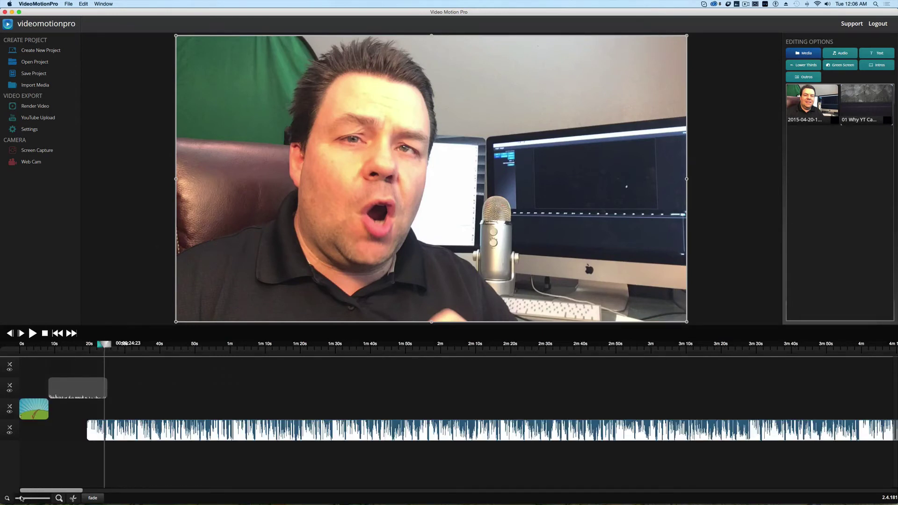
{"action": "left_click", "coordinate": [21, 499]}
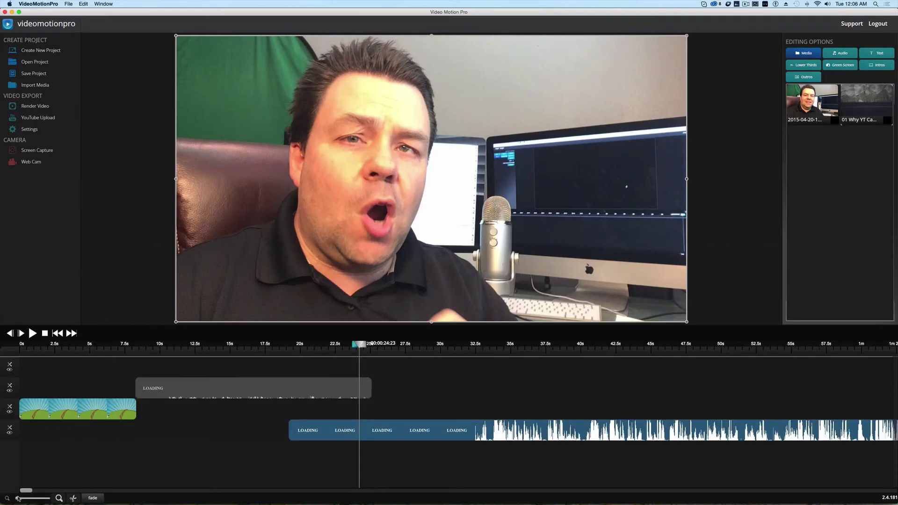
{"action": "left_click_drag", "start_coordinate": [17, 498], "coordinate": [48, 499]}
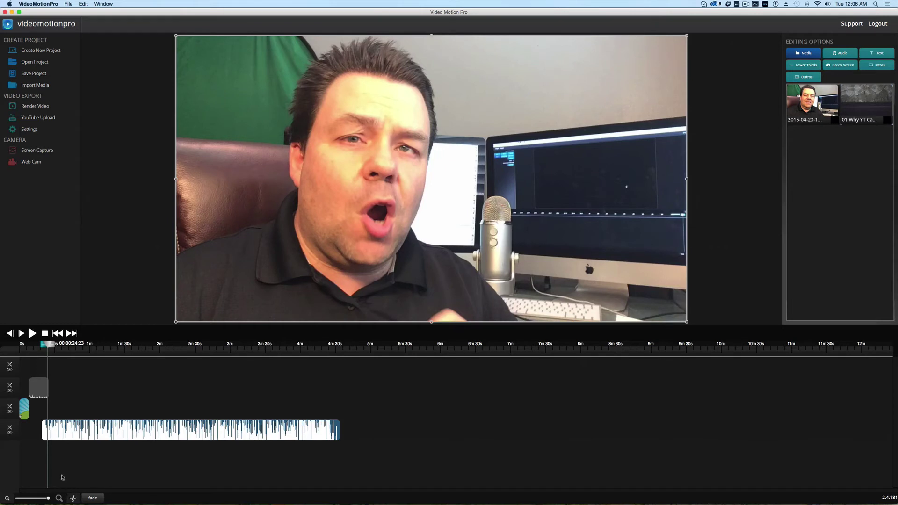
{"action": "left_click_drag", "start_coordinate": [51, 344], "coordinate": [342, 344]}
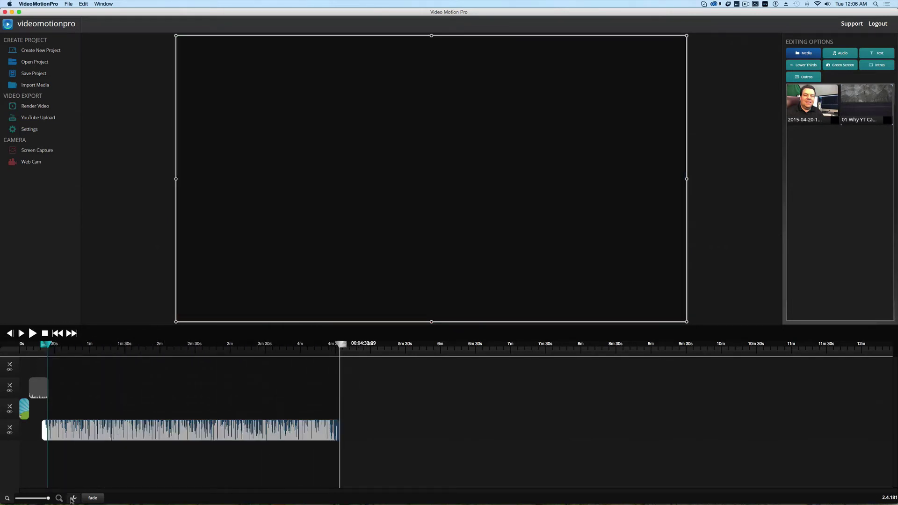
{"action": "left_click", "coordinate": [72, 499]}
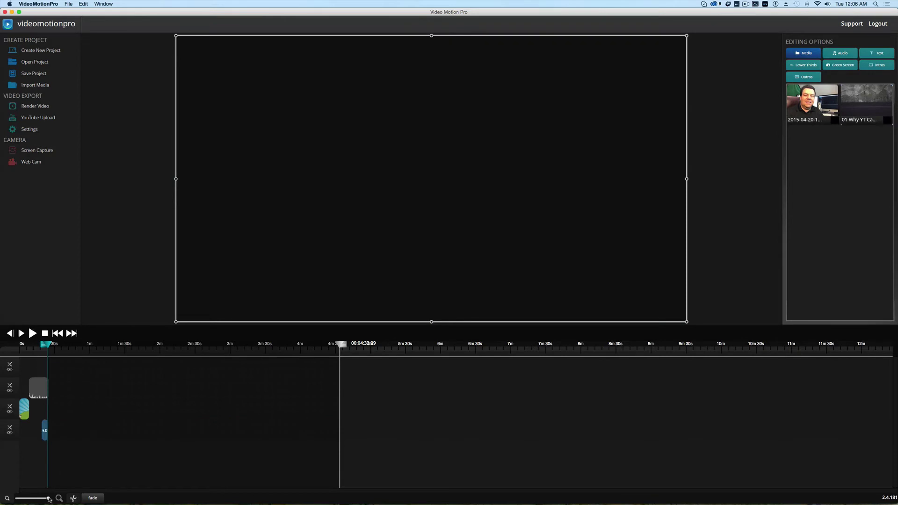
Step: Move the shortened YT Cards clip to the track above the talking-head video, starting at about 16.5 s, and preview it there
{"action": "left_click_drag", "start_coordinate": [48, 498], "coordinate": [28, 498]}
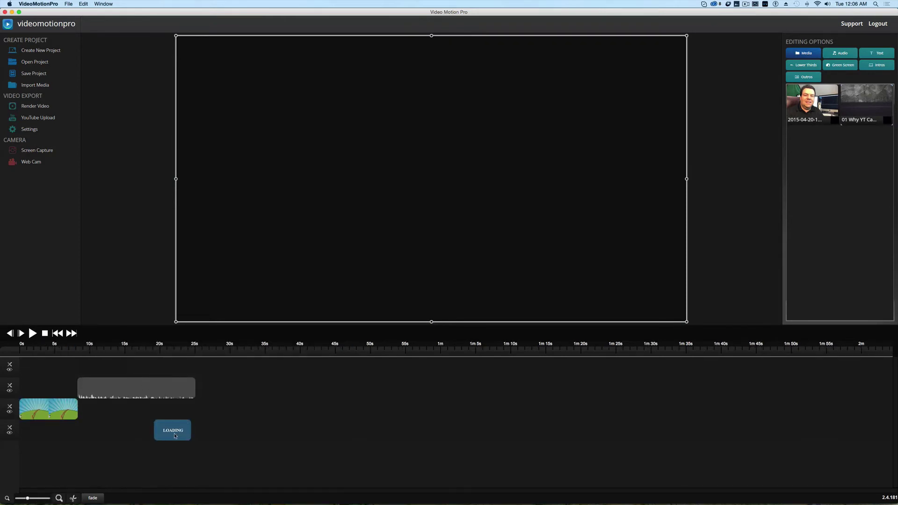
{"action": "left_click_drag", "start_coordinate": [172, 417], "coordinate": [156, 376]}
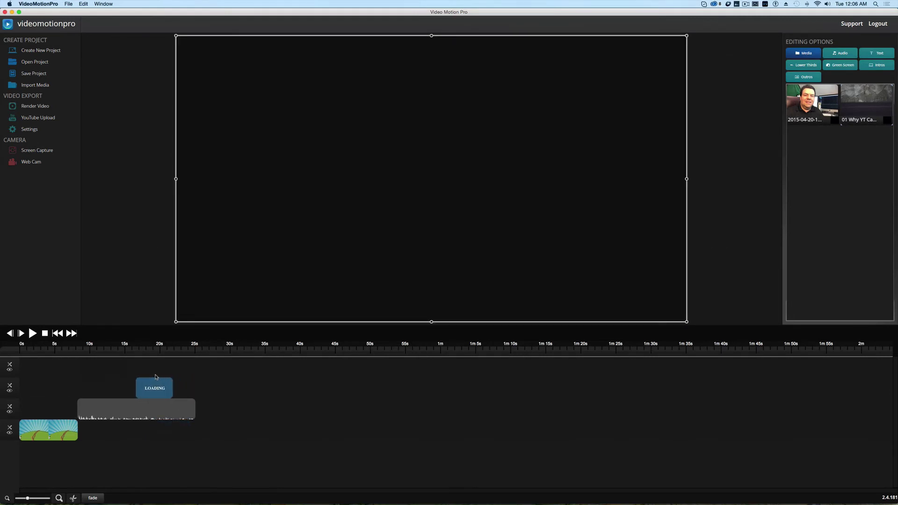
{"action": "left_click", "coordinate": [144, 349]}
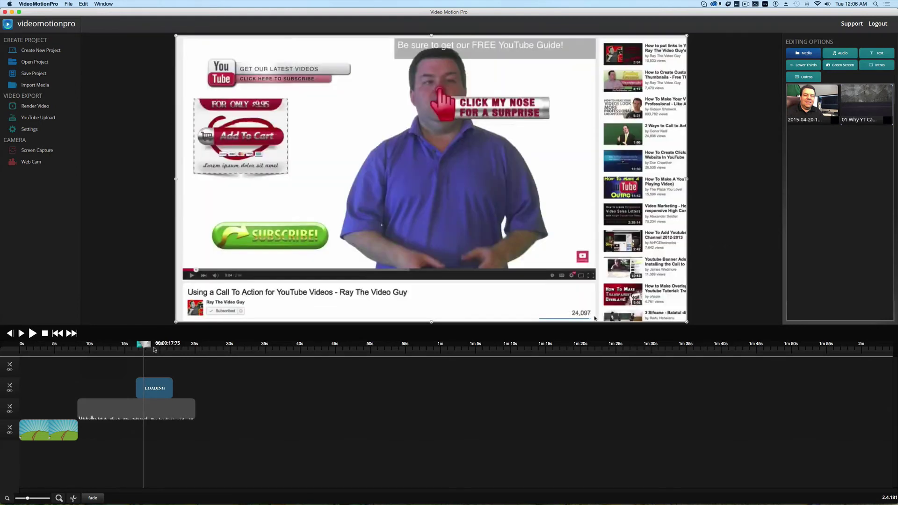
{"action": "left_click", "coordinate": [153, 349]}
{"action": "left_click", "coordinate": [158, 350]}
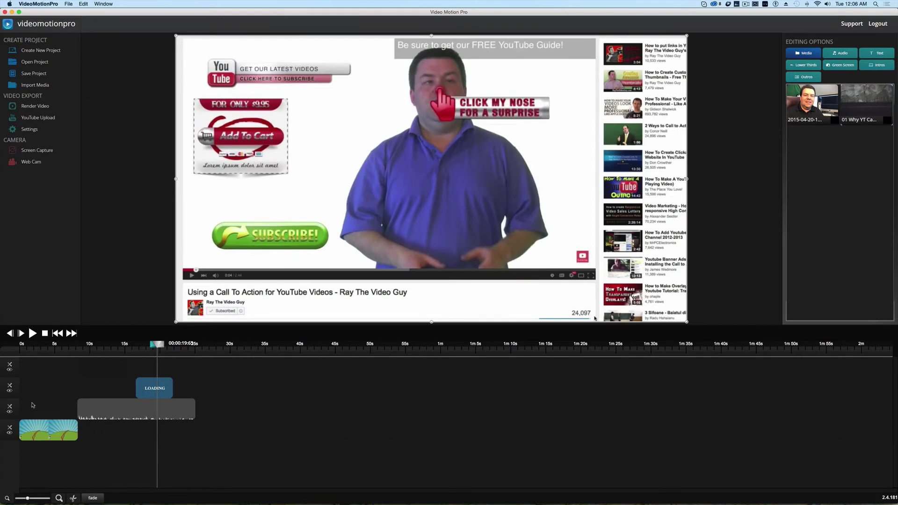
Step: Preview the sequence at the intro, the talking-head section and the point where the YT Cards clip overlaps it
{"action": "left_click", "coordinate": [52, 357]}
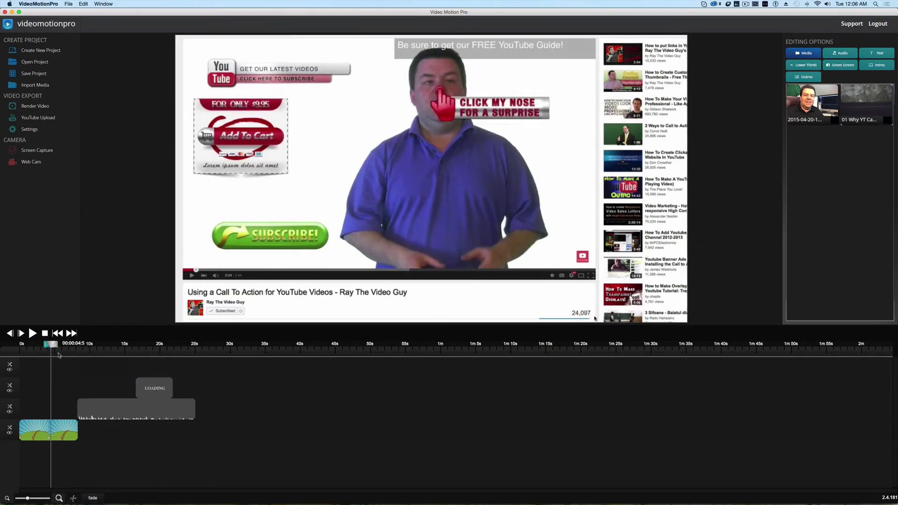
{"action": "left_click", "coordinate": [116, 417]}
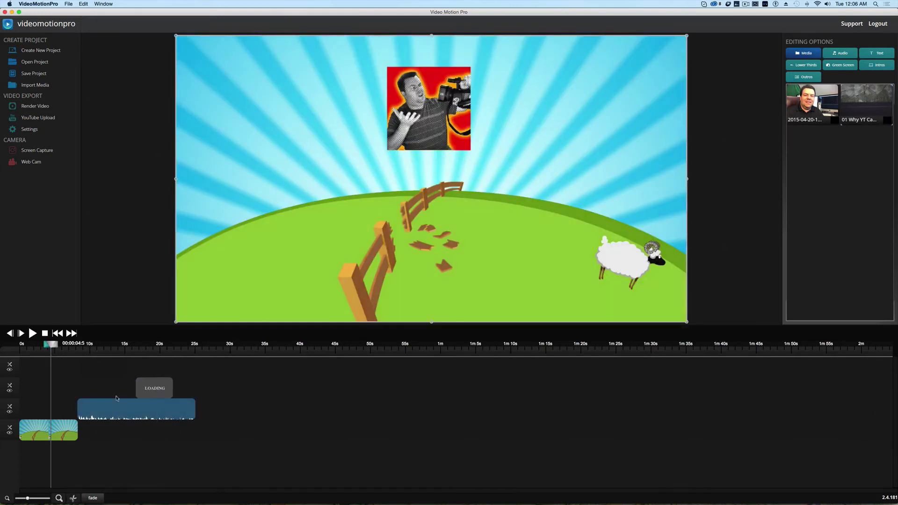
{"action": "left_click", "coordinate": [104, 352]}
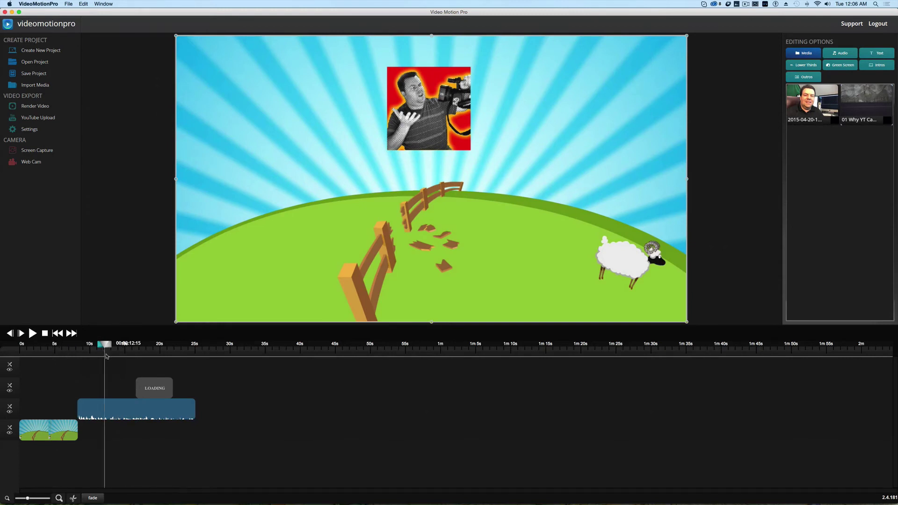
{"action": "left_click", "coordinate": [153, 354]}
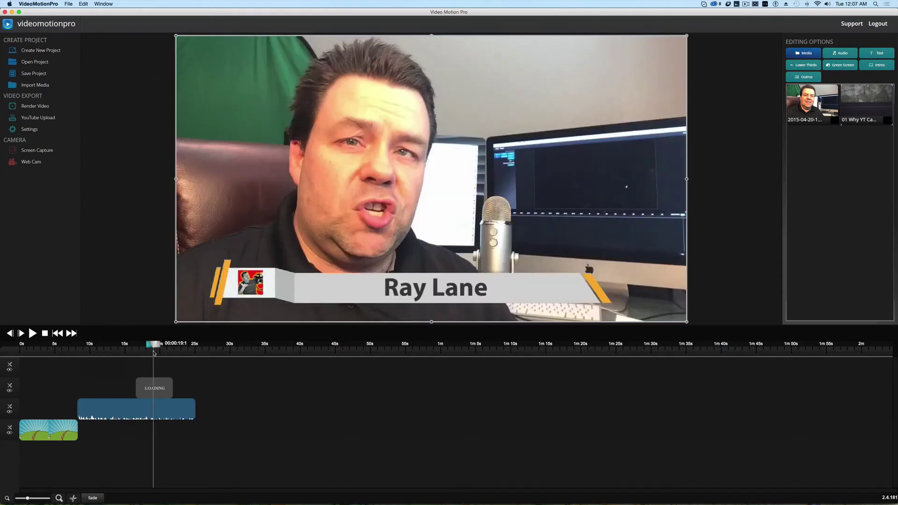